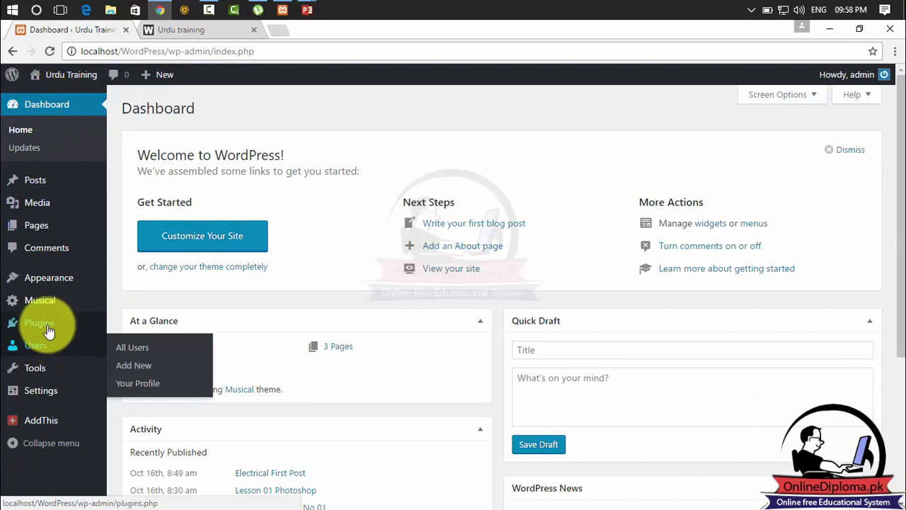
Step: Open the Widgets page under Appearance and look over the available widgets and footer areas
mouse_move(47, 283)
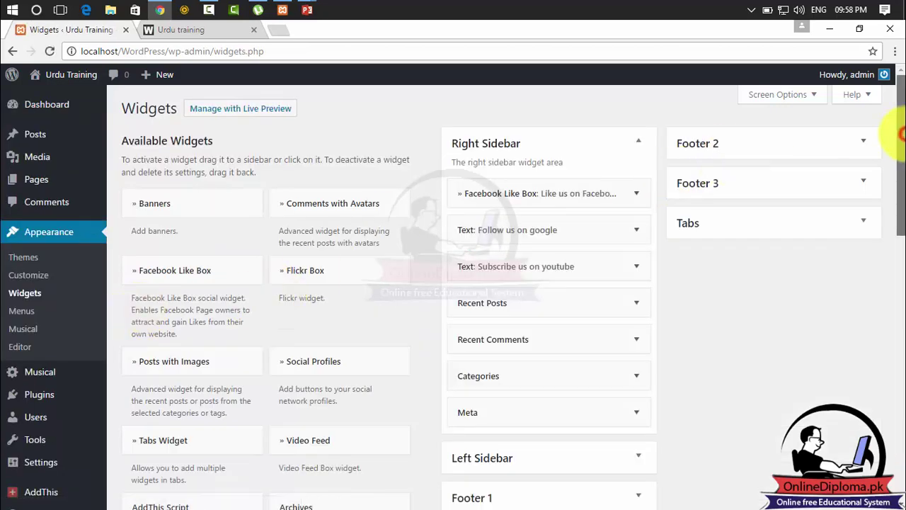
left_click_drag(900, 138, 900, 224)
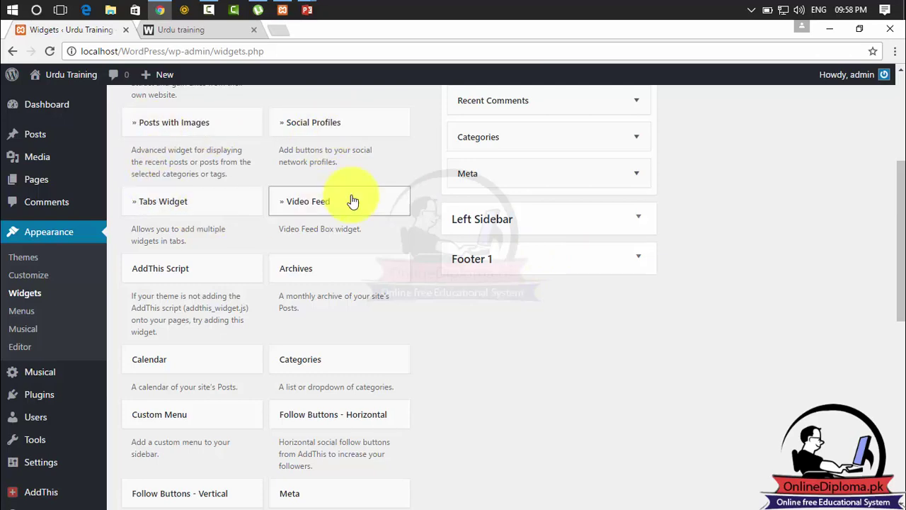
left_click_drag(903, 203, 903, 226)
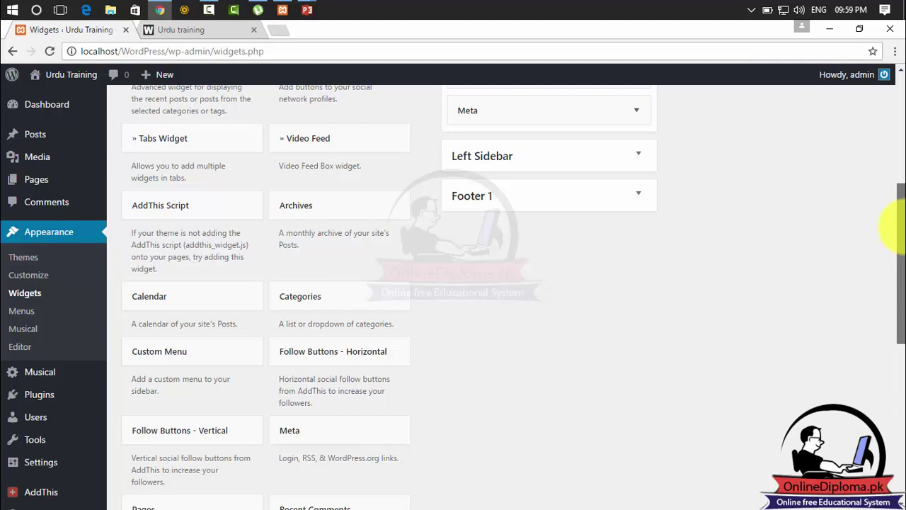
left_click_drag(898, 226, 896, 180)
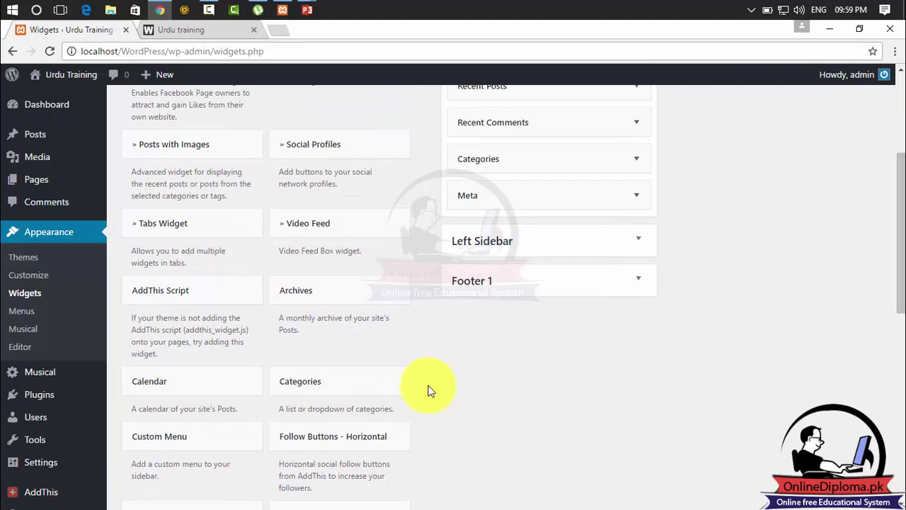
Step: Add the Categories widget to the Footer 1 area, leave its title blank, and save it
left_click_drag(349, 382, 522, 308)
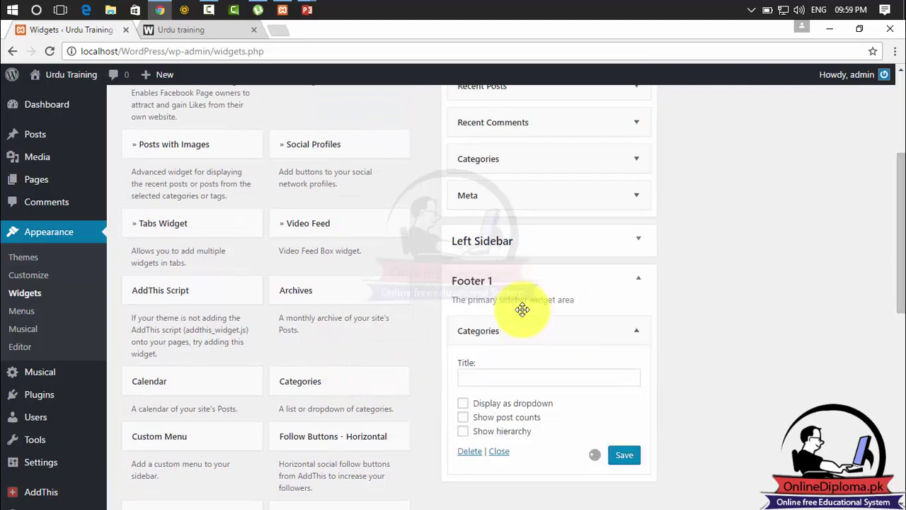
left_click(522, 373)
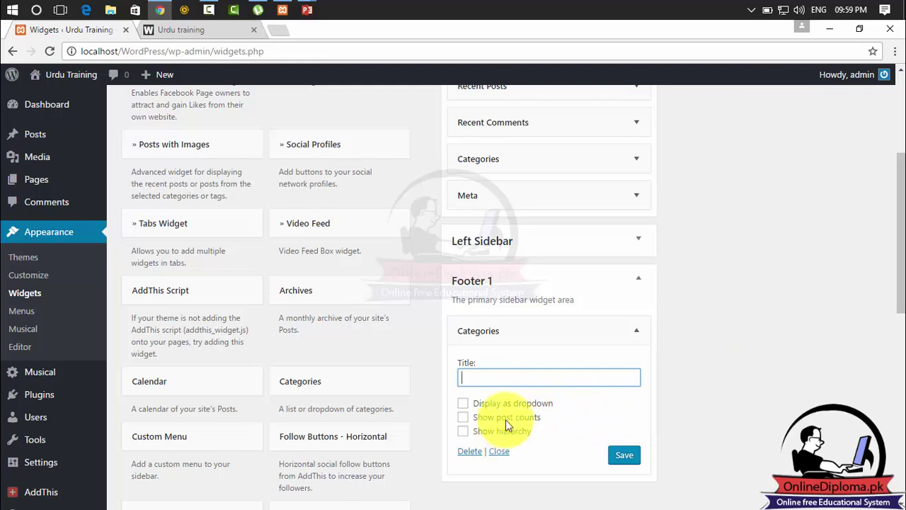
left_click(615, 455)
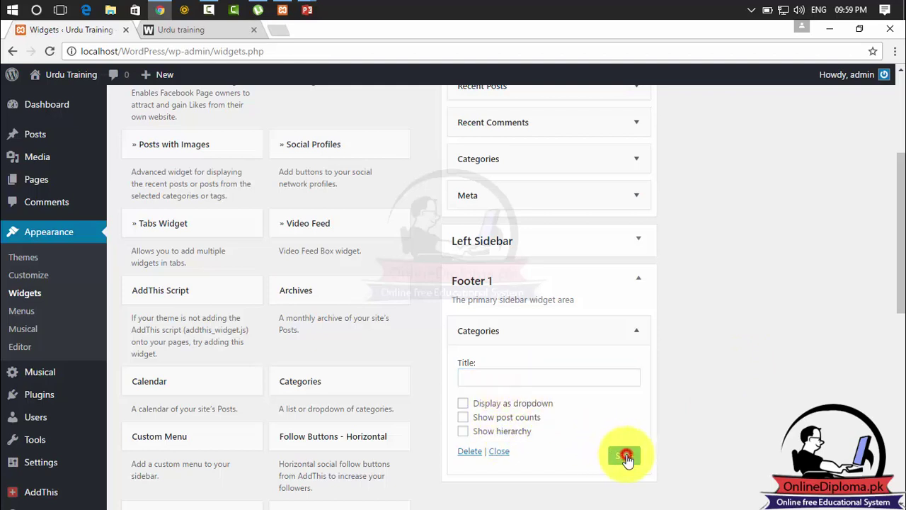
Step: Reload the Urdu training site's front page and examine the Categories block in the footer
left_click(216, 32)
left_click(51, 51)
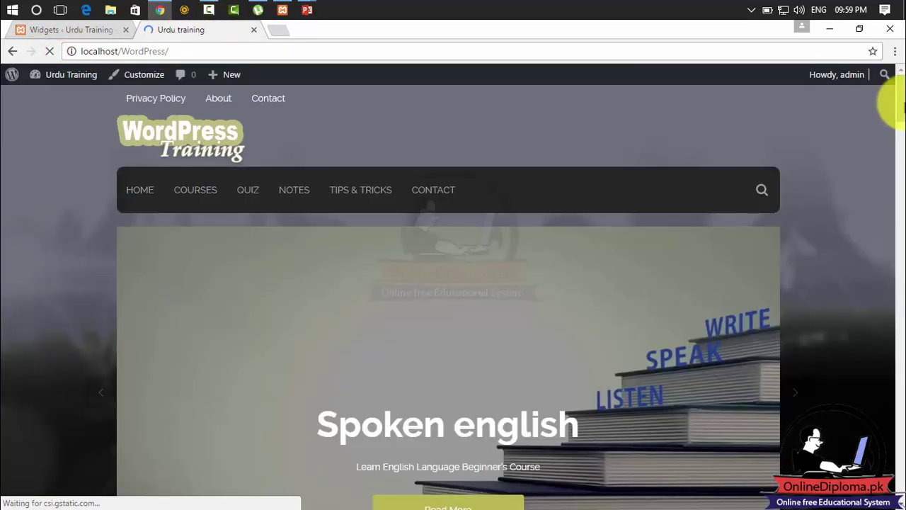
left_click_drag(901, 105, 896, 492)
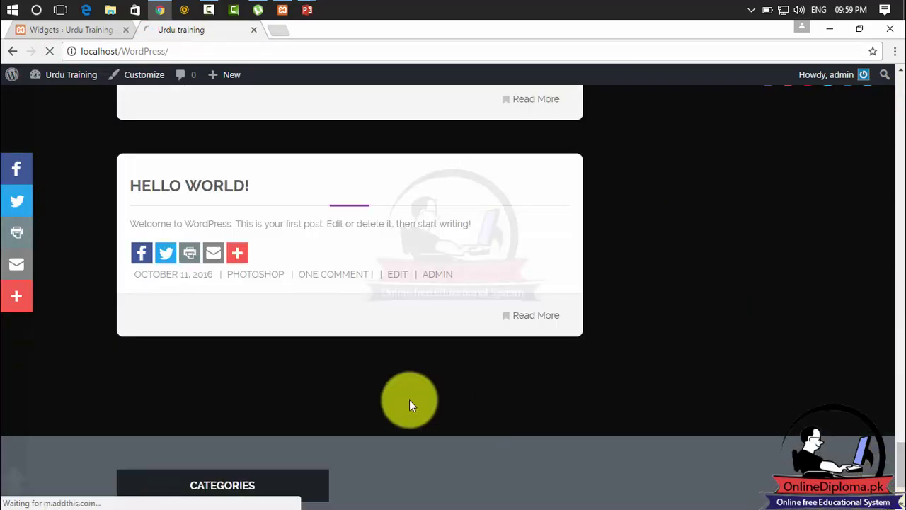
left_click_drag(900, 449, 900, 468)
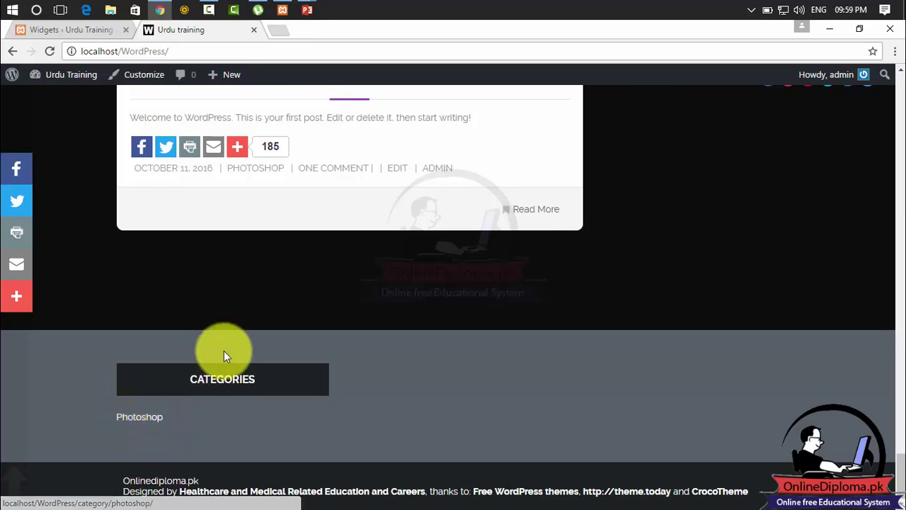
Step: Enable Show hierarchy for the Categories widget in Footer 1 and save the widget
left_click(82, 31)
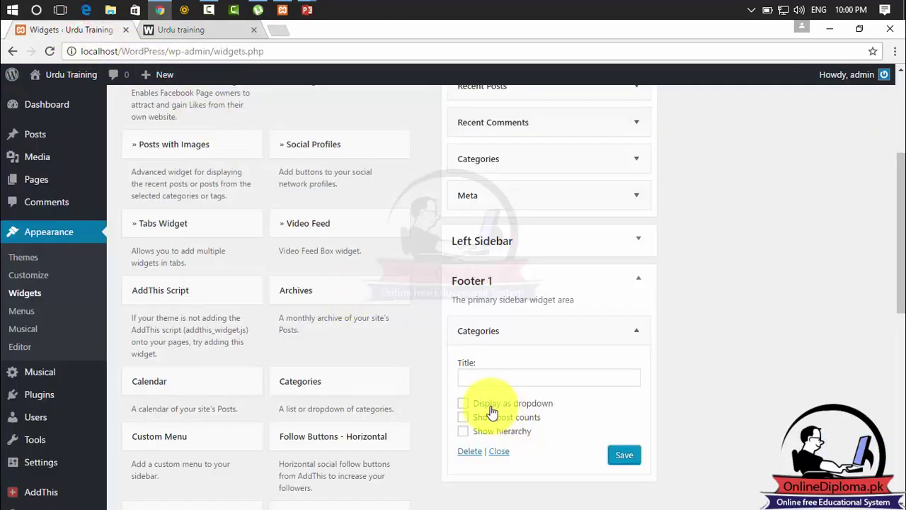
left_click(464, 433)
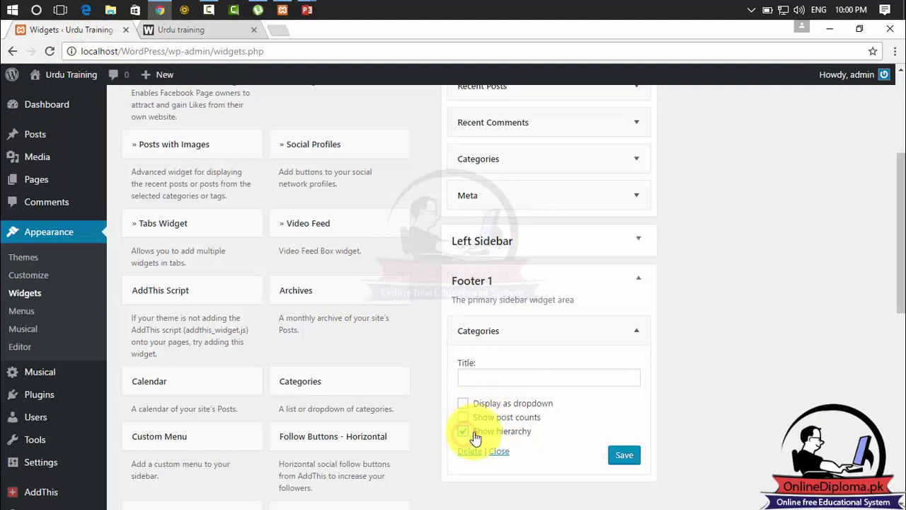
left_click(627, 457)
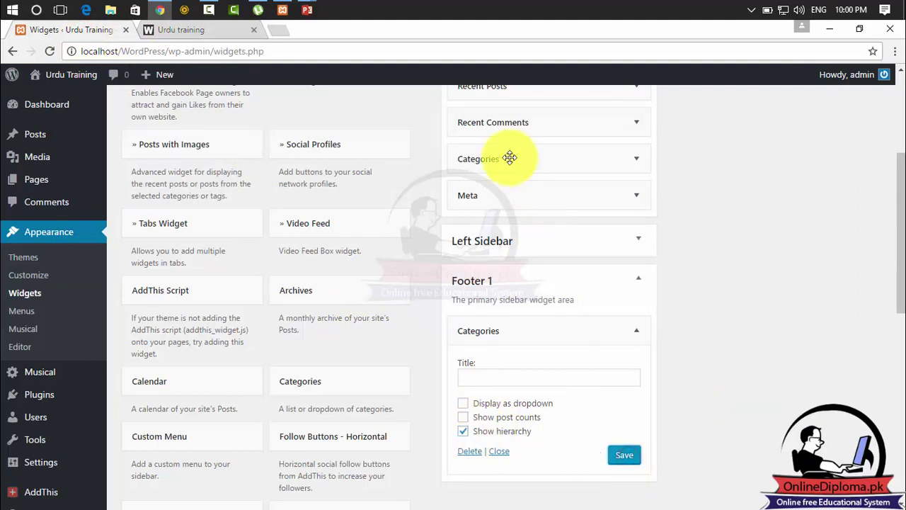
Step: Refresh the site's front page and check how the footer's Categories list appears with hierarchy enabled
left_click(230, 28)
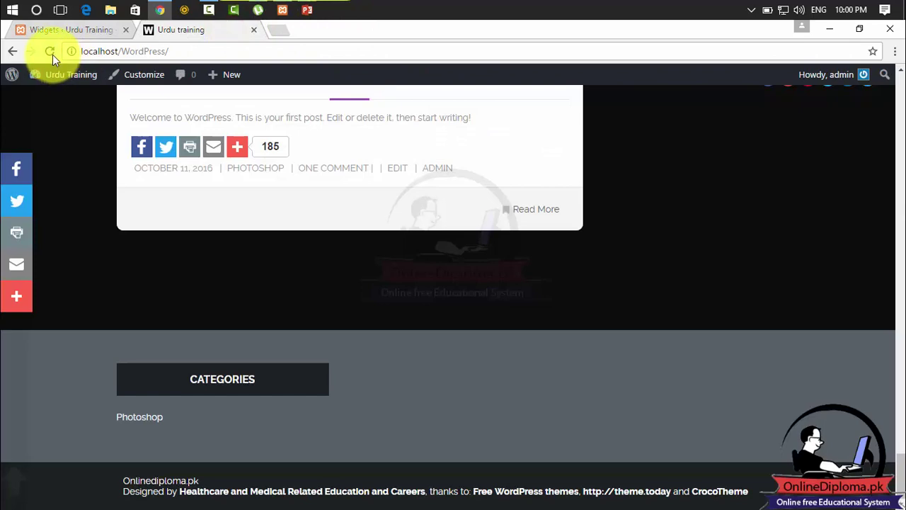
left_click(49, 51)
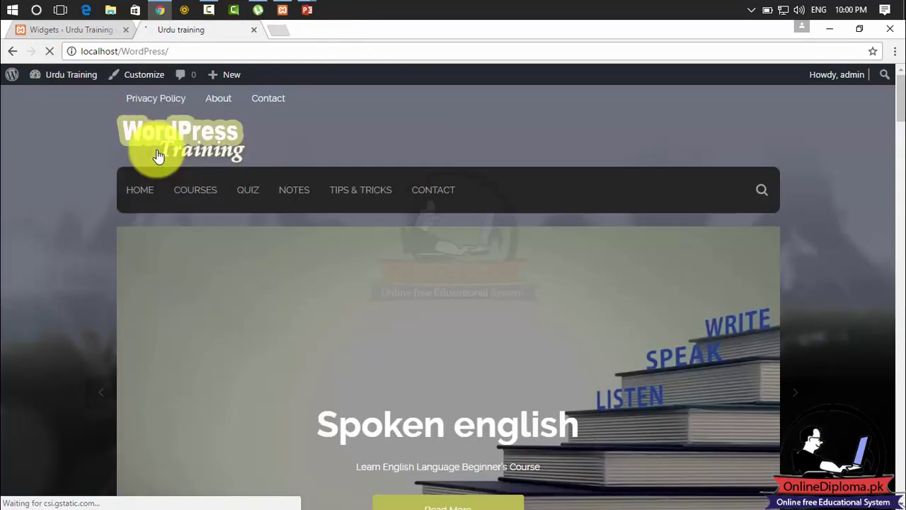
scroll(885, 261, "down", 15)
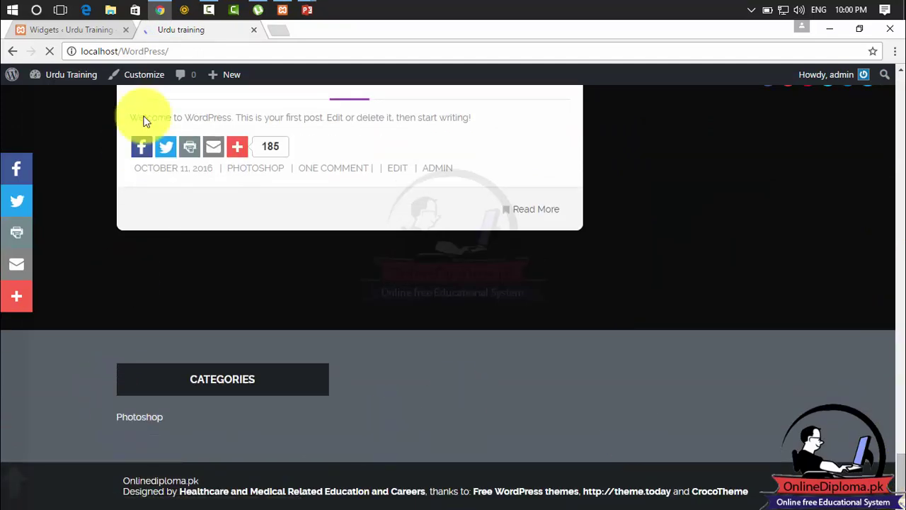
Step: Enable Display as dropdown and Show post counts for Footer 1's Categories widget and save it
left_click(90, 29)
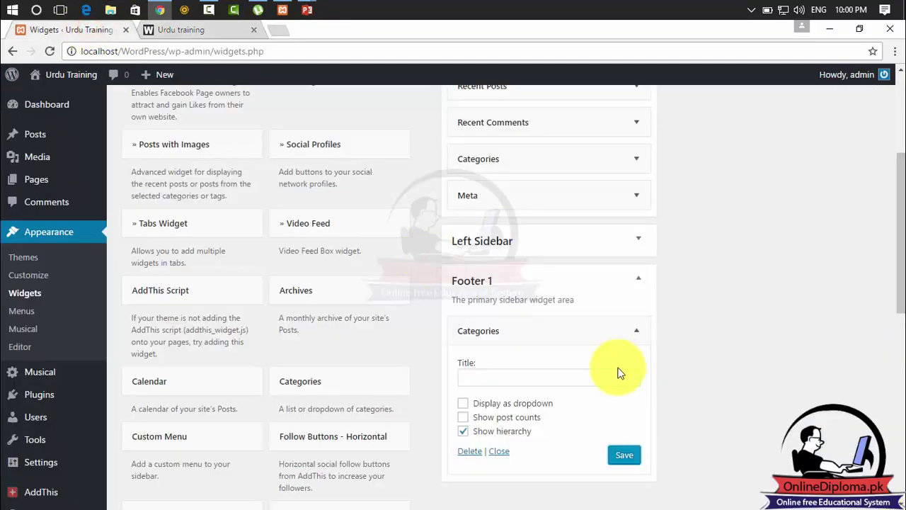
left_click(478, 403)
left_click(482, 417)
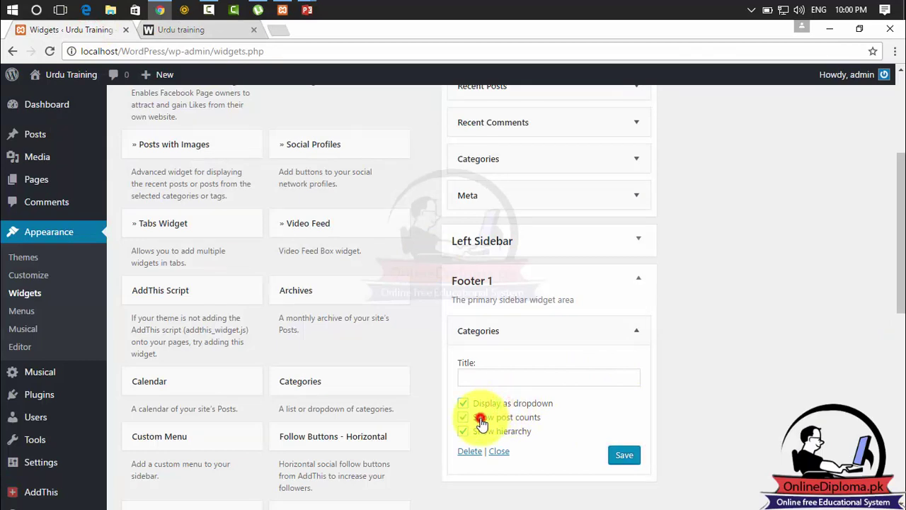
left_click(614, 457)
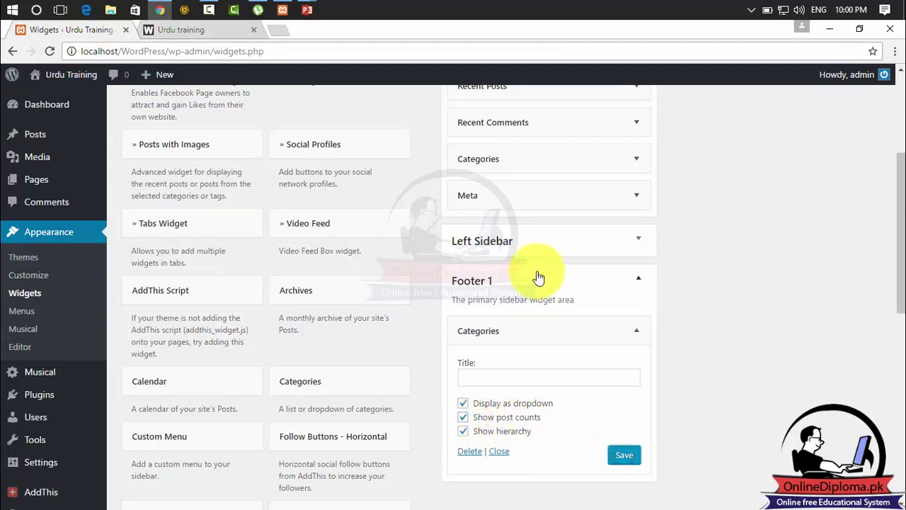
Step: Reload the site's front page and inspect the options in the footer's category dropdown
left_click(178, 31)
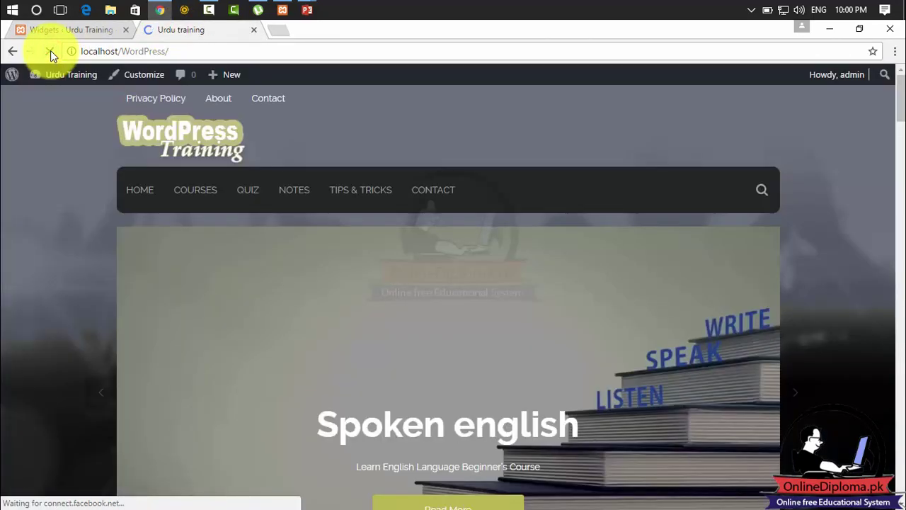
left_click_drag(899, 122, 902, 461)
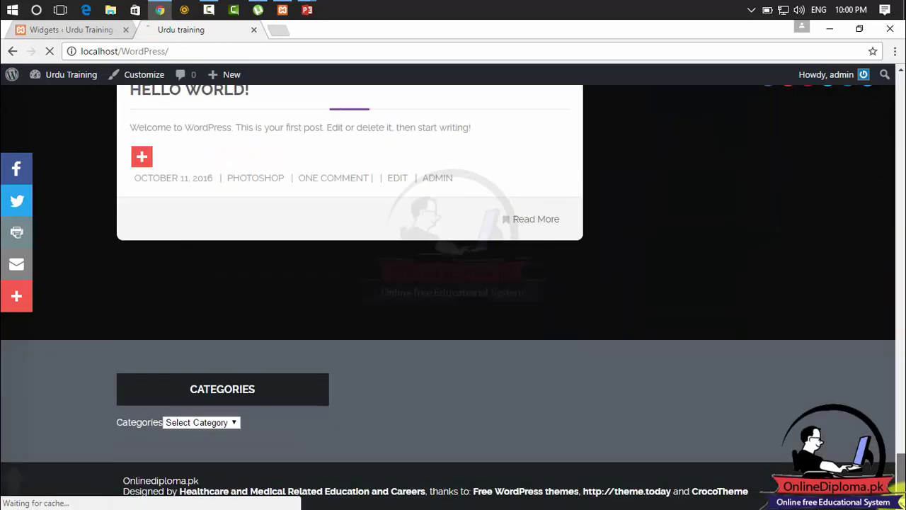
left_click(228, 423)
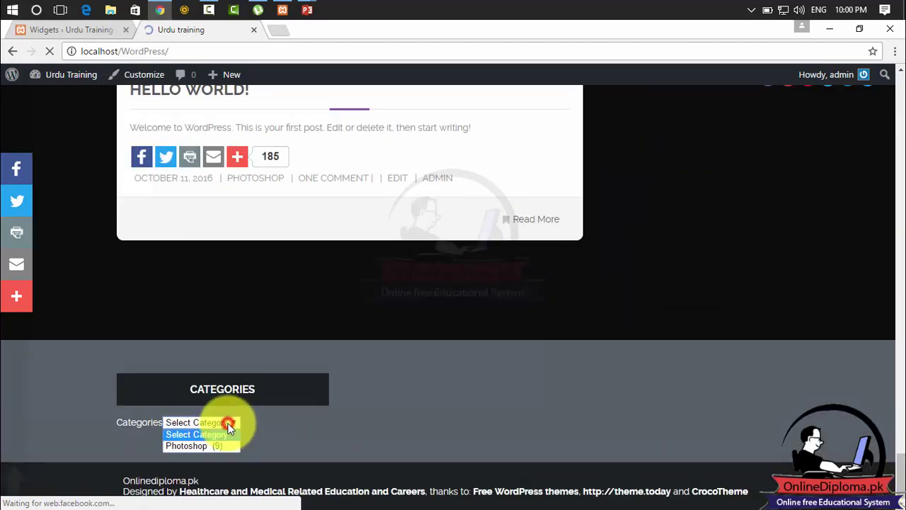
left_click(229, 423)
left_click(228, 424)
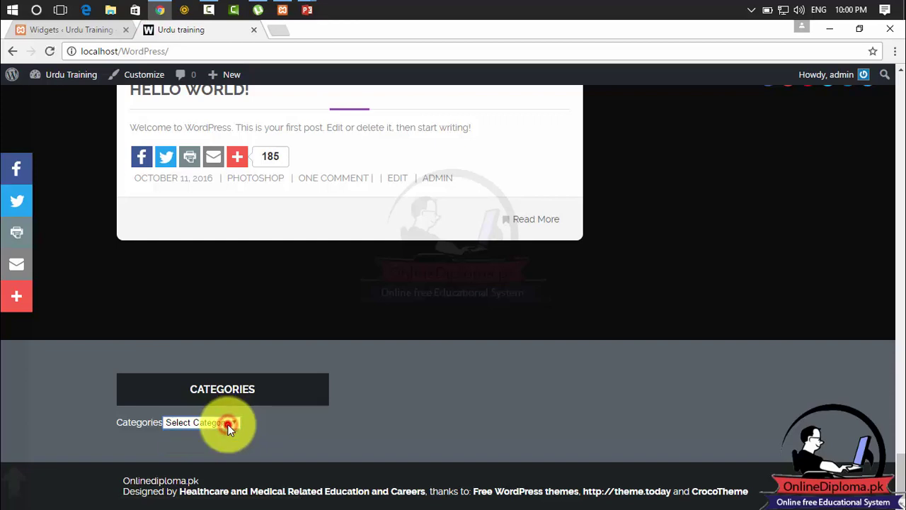
left_click_drag(899, 464, 890, 97)
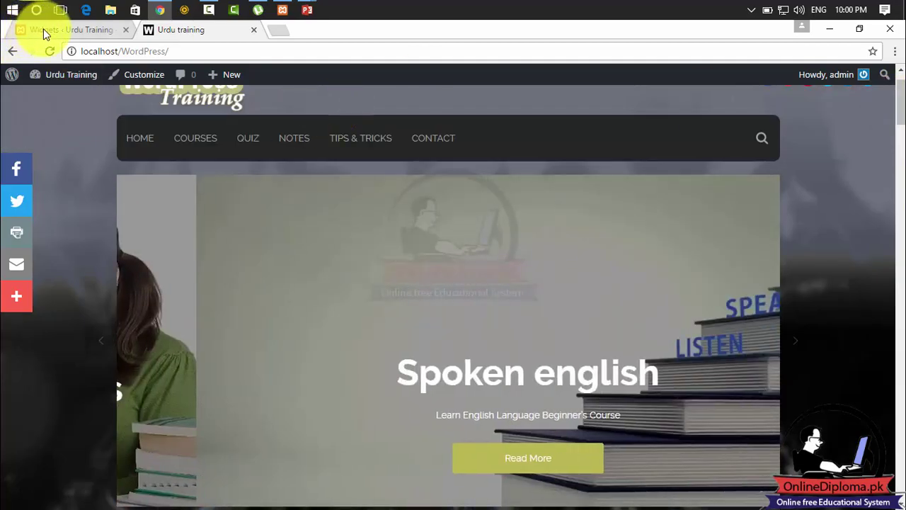
Step: Replace the Categories widget in Footer 1 with an Archives widget that has Show post counts enabled, save it and collapse it
left_click(43, 32)
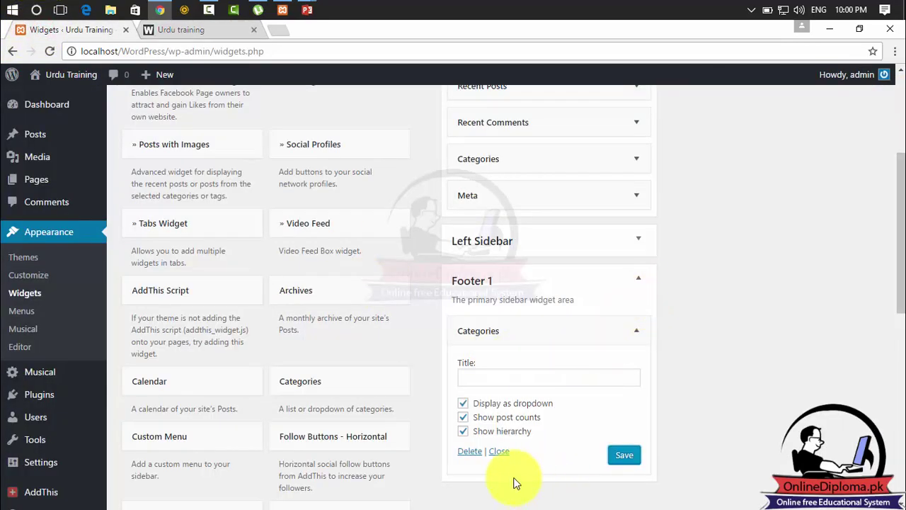
left_click(473, 452)
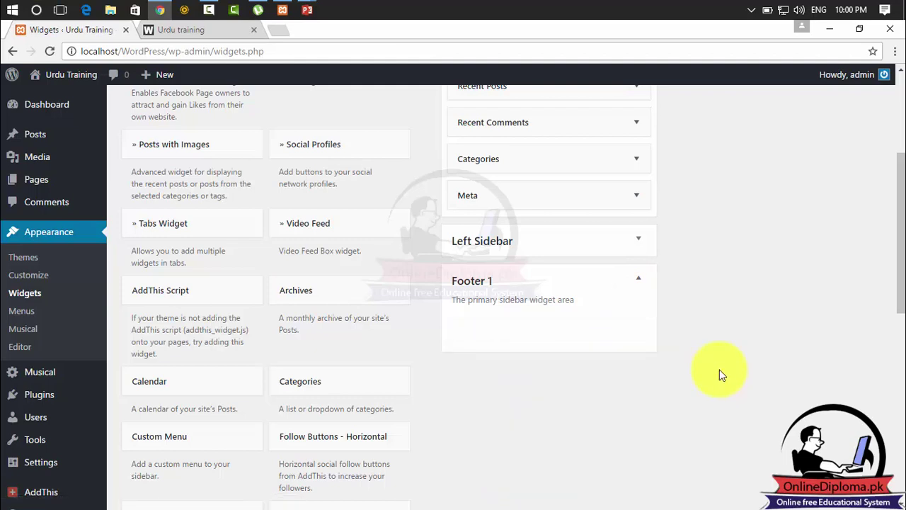
left_click_drag(333, 296, 521, 327)
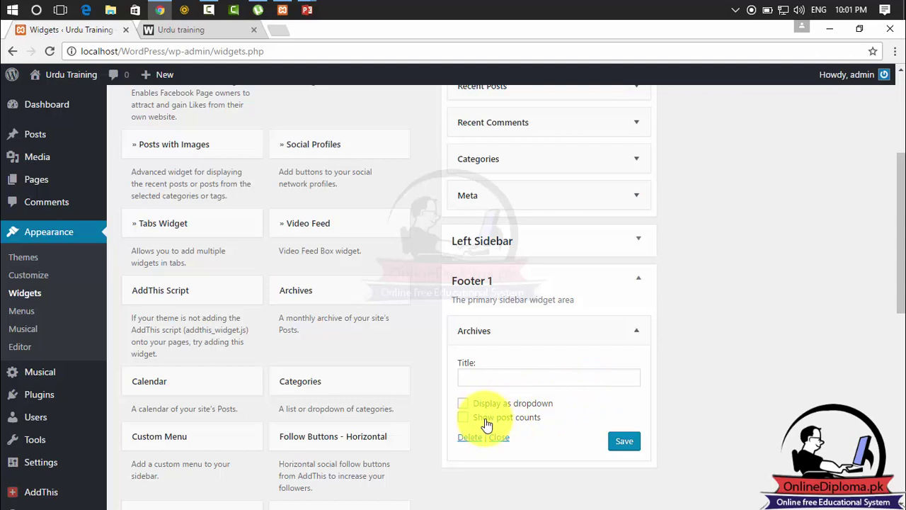
left_click(623, 442)
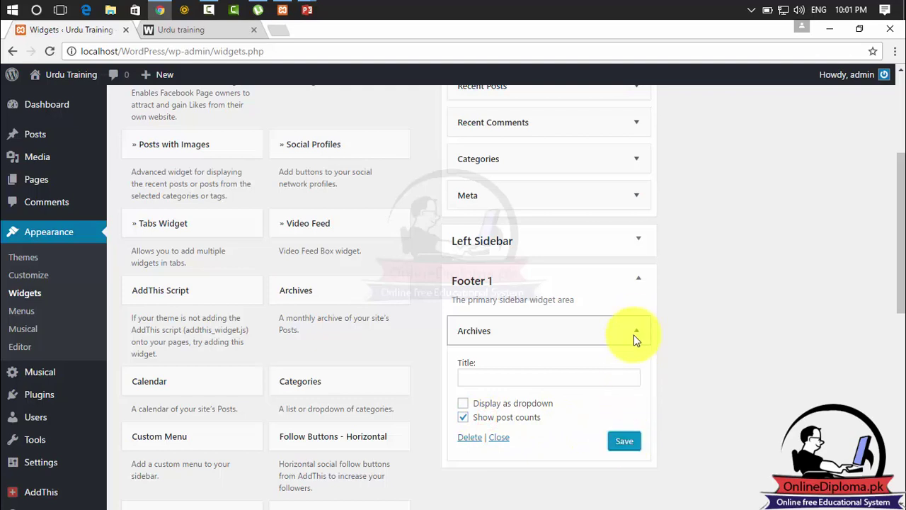
left_click(500, 439)
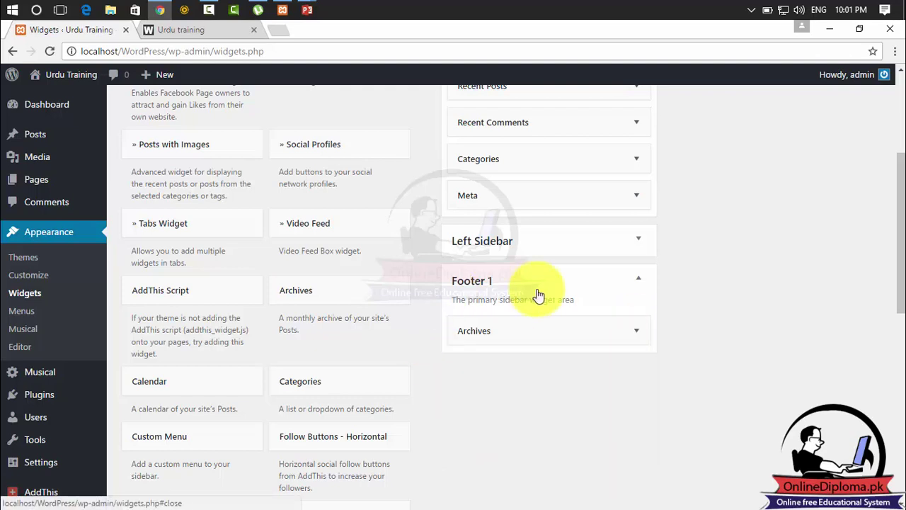
Step: Add a Pages widget to Footer 2 with the title left blank and sorting by Page title, and save it
left_click_drag(901, 289, 902, 289)
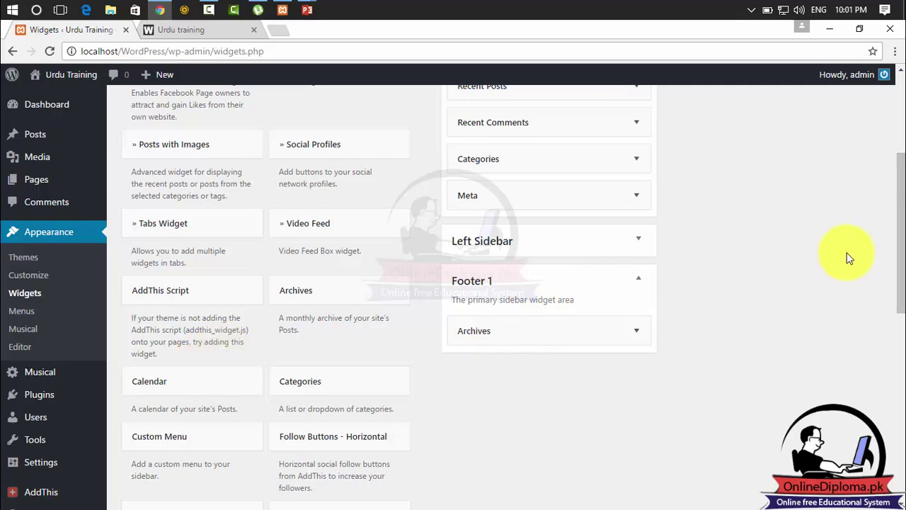
scroll(890, 238, "up", 3)
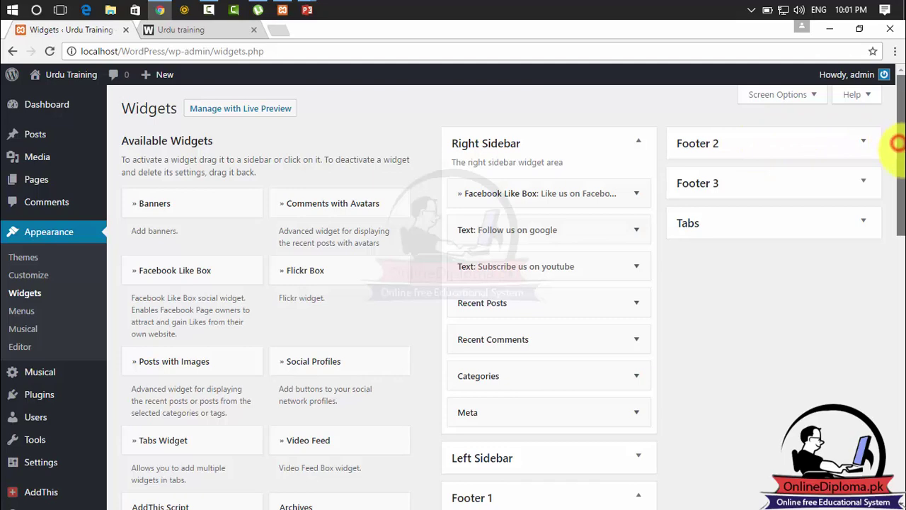
left_click_drag(901, 142, 898, 288)
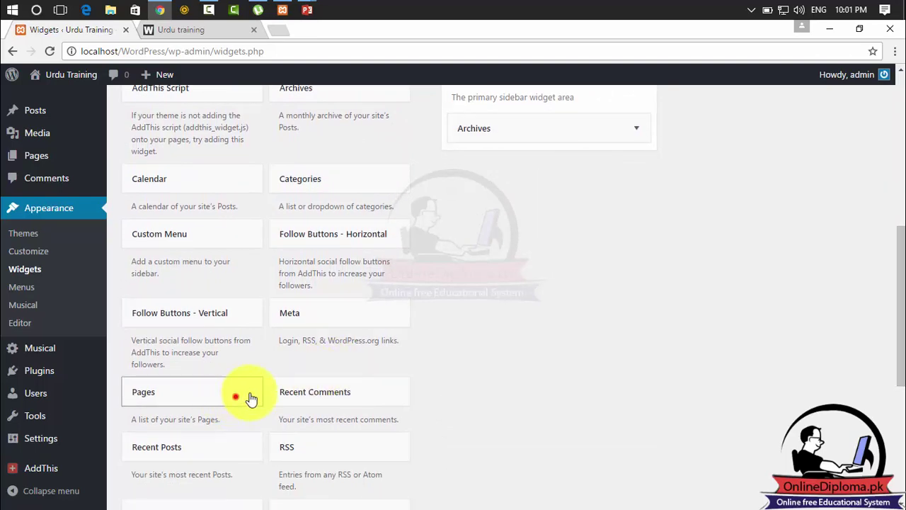
left_click_drag(249, 398, 771, 174)
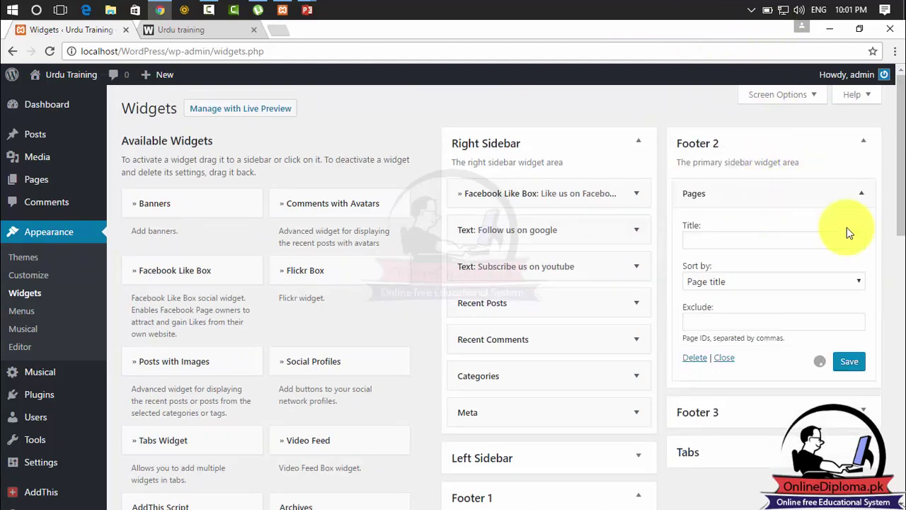
left_click(782, 242)
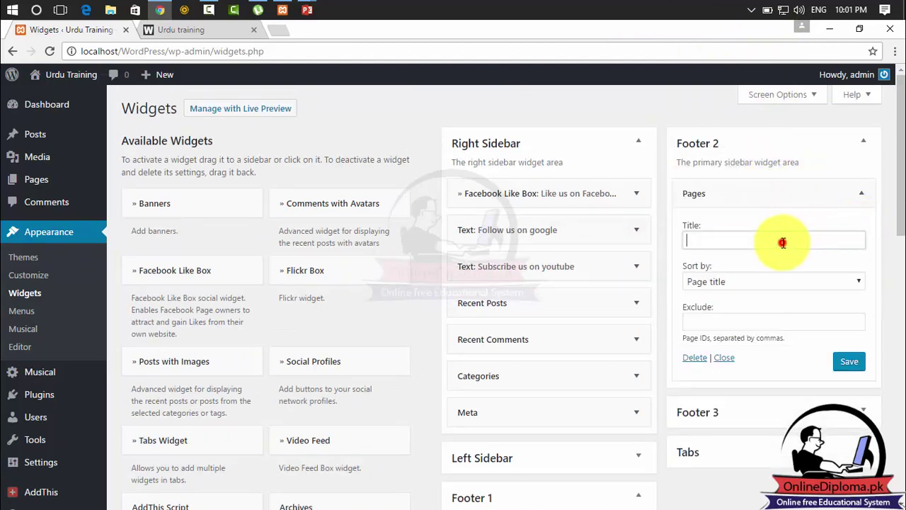
left_click(819, 281)
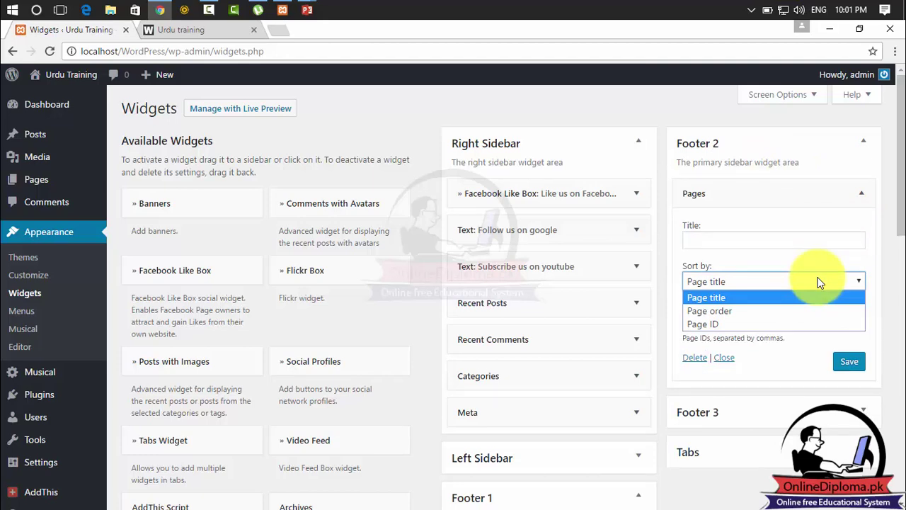
left_click(818, 281)
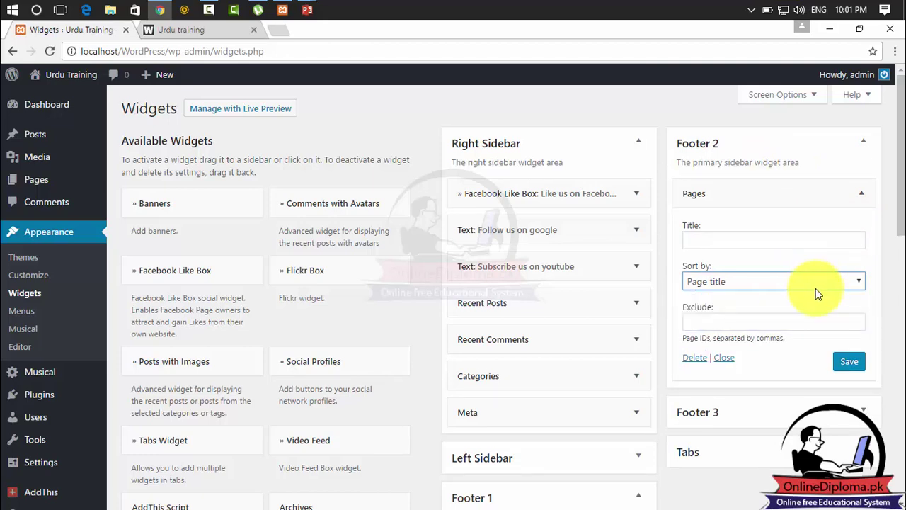
left_click(849, 365)
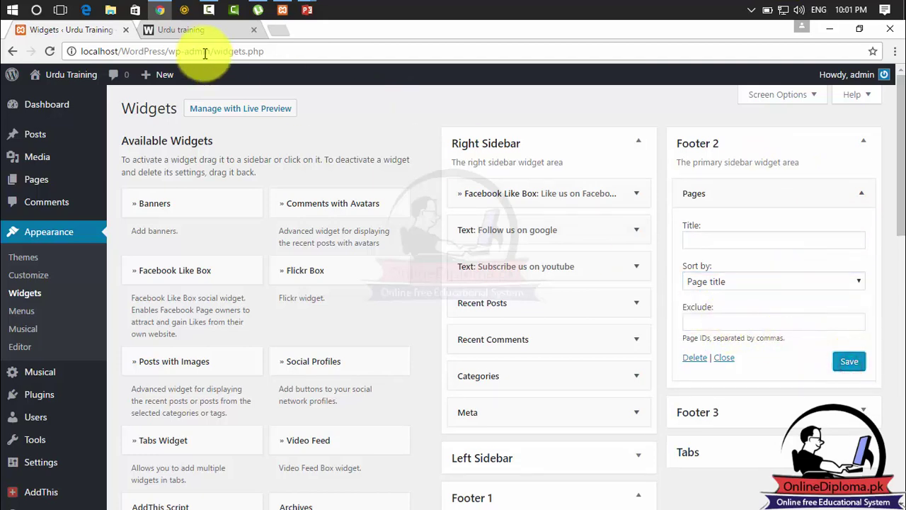
Step: Reload the site's front page, check the footer's Archives and Pages lists, and open the October 2016 archive from the footer
left_click(188, 29)
left_click(50, 51)
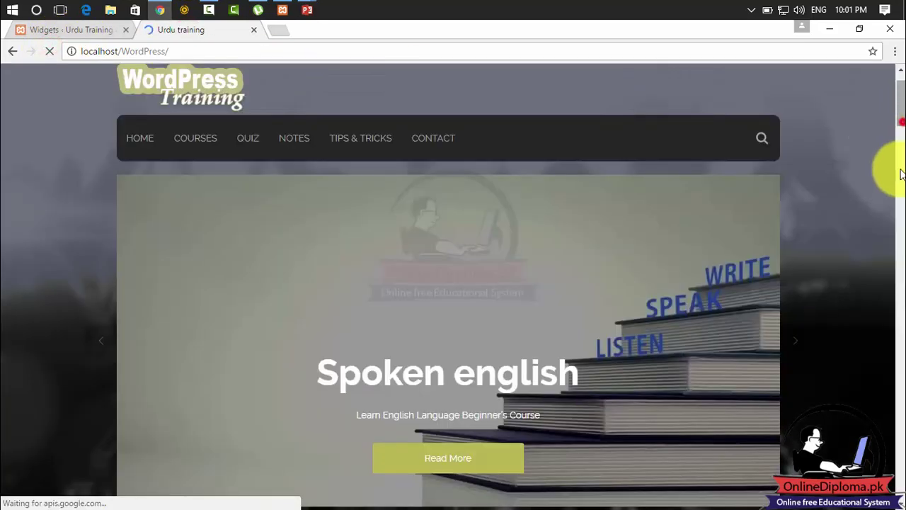
scroll(892, 172, "down", 5)
left_click_drag(902, 295, 902, 479)
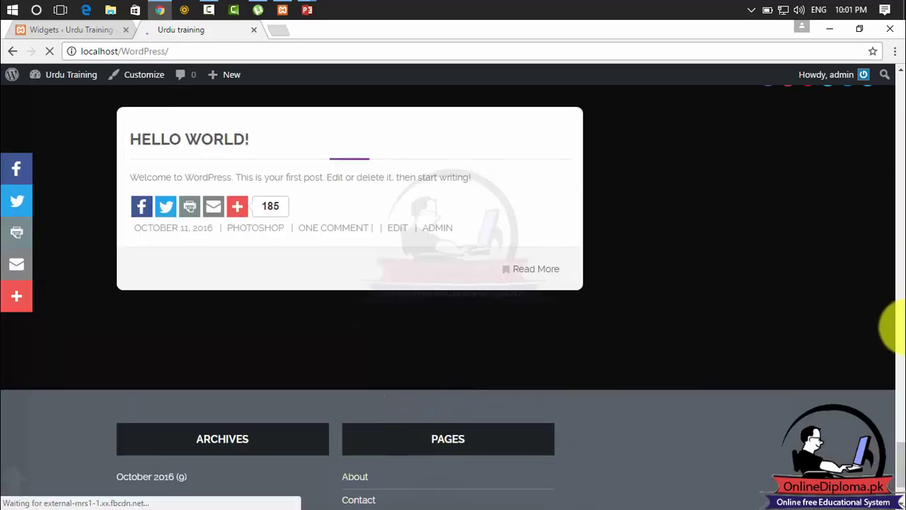
left_click_drag(901, 456, 900, 467)
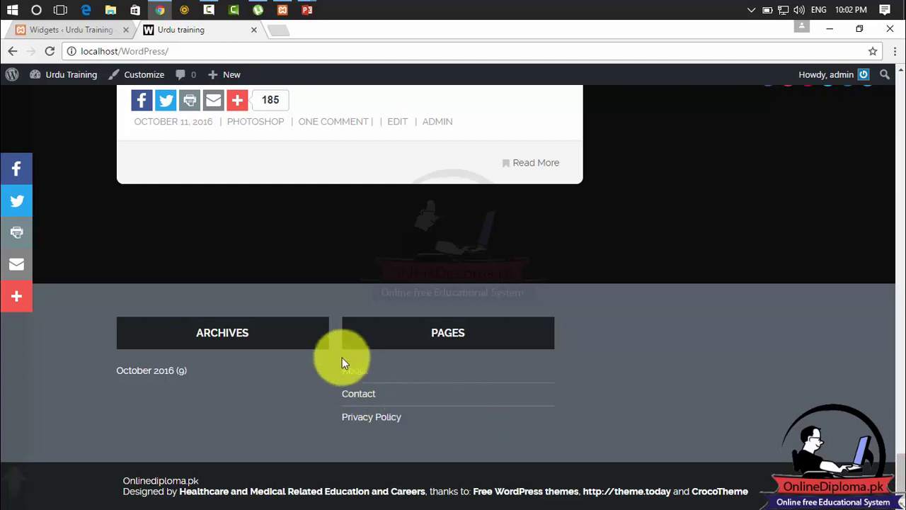
left_click(150, 371)
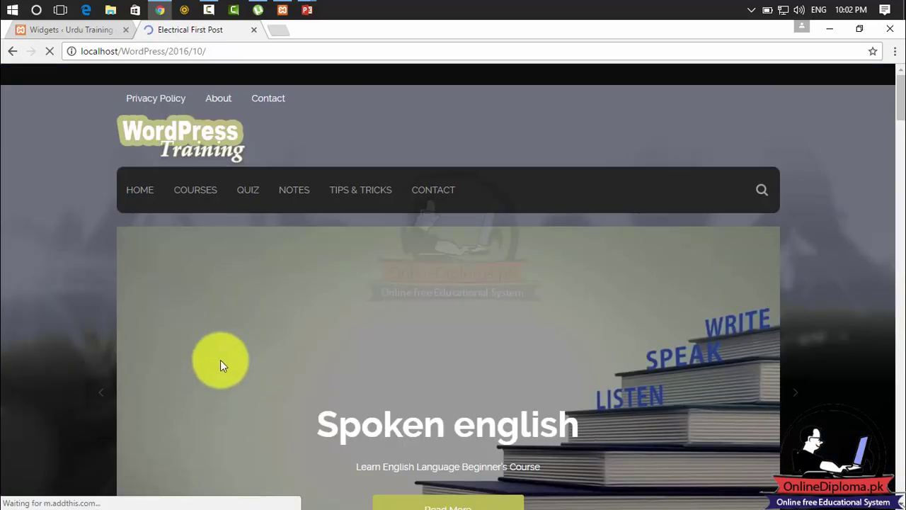
left_click_drag(898, 94, 896, 467)
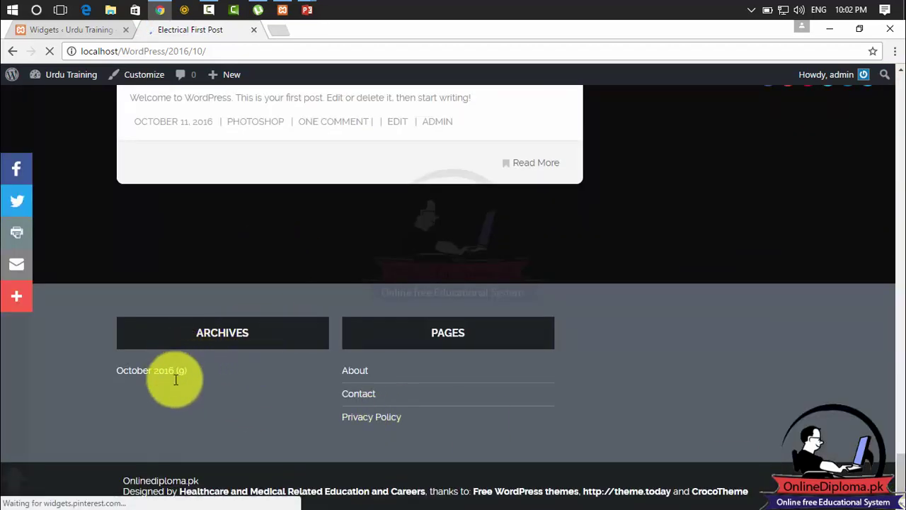
Step: Enable Display as dropdown for the Archives widget in Footer 1 and save it
left_click(79, 28)
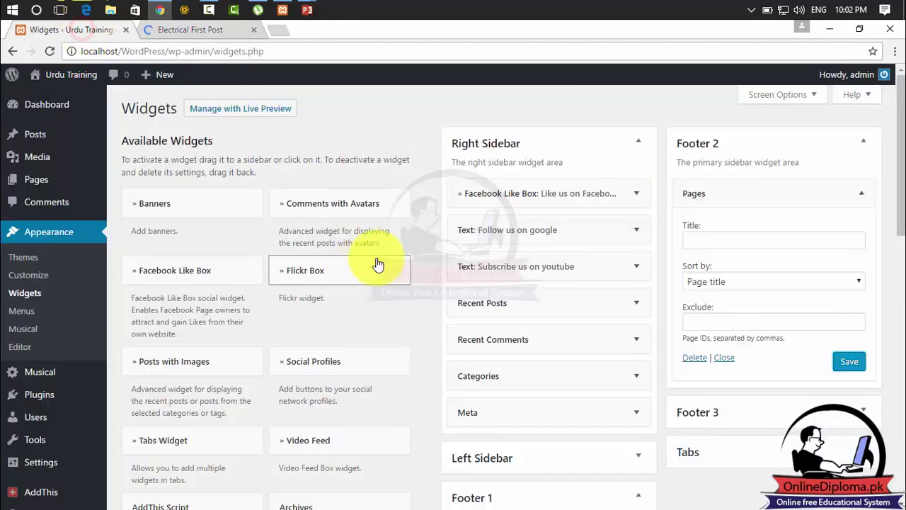
scroll(901, 208, "down", 5)
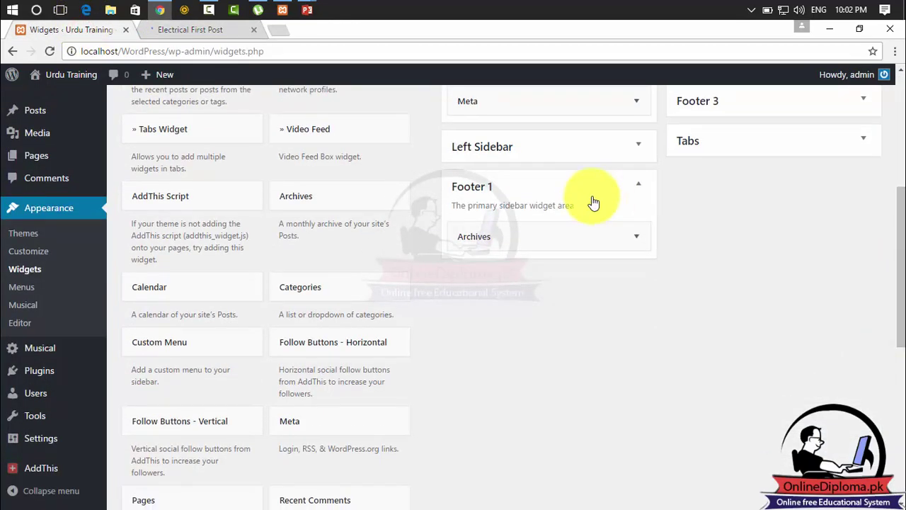
left_click(644, 242)
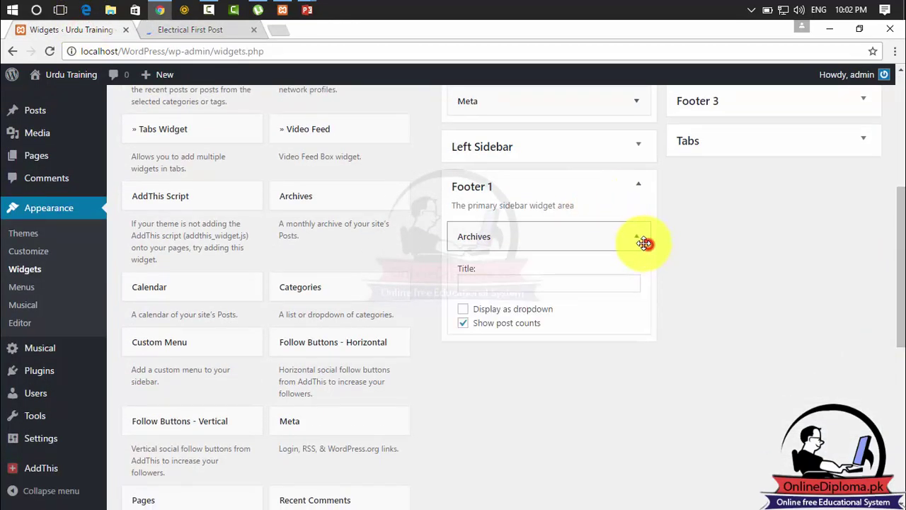
left_click(479, 313)
left_click(620, 347)
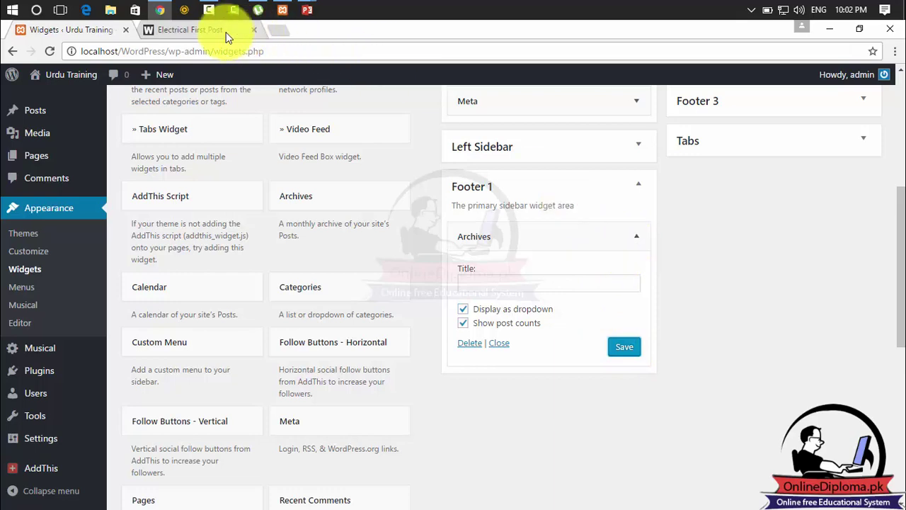
Step: Add a Facebook Like Box widget to Footer 3 and save it with its default settings
left_click_drag(900, 204, 883, 75)
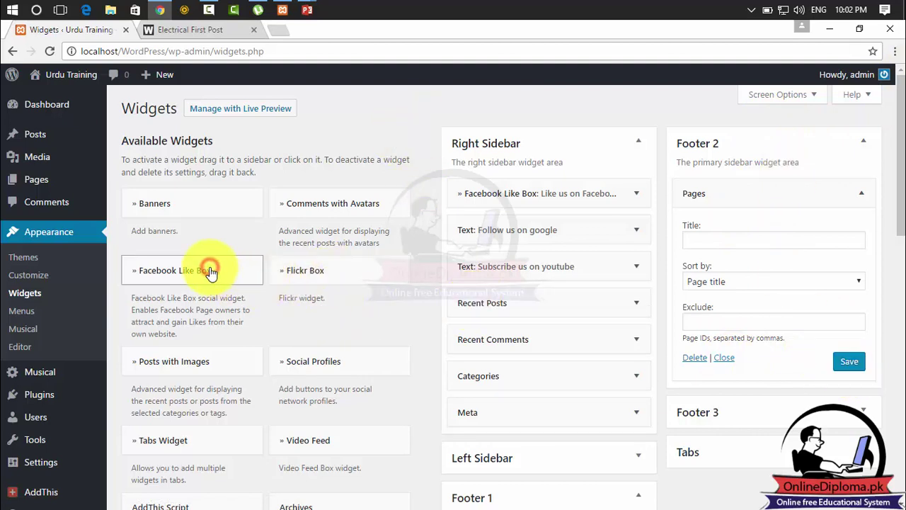
left_click_drag(209, 271, 764, 460)
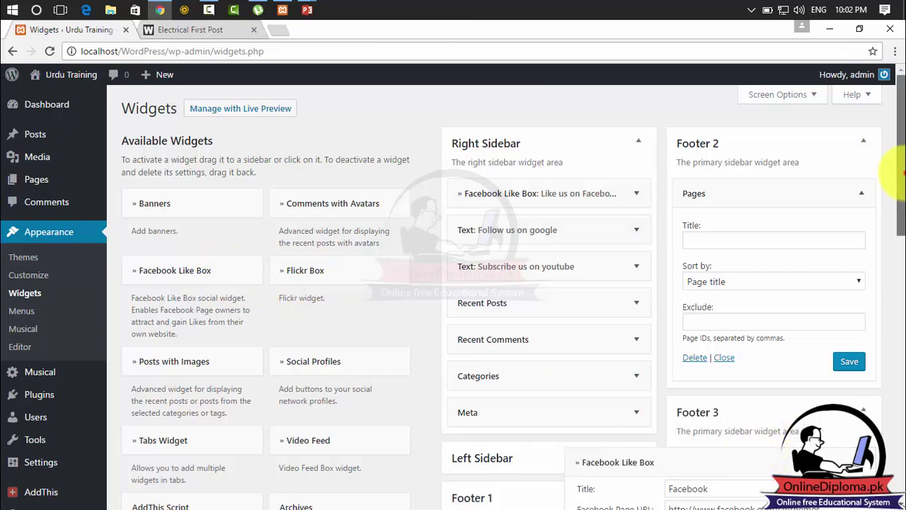
left_click_drag(903, 184, 903, 290)
scroll(779, 287, "down", 2)
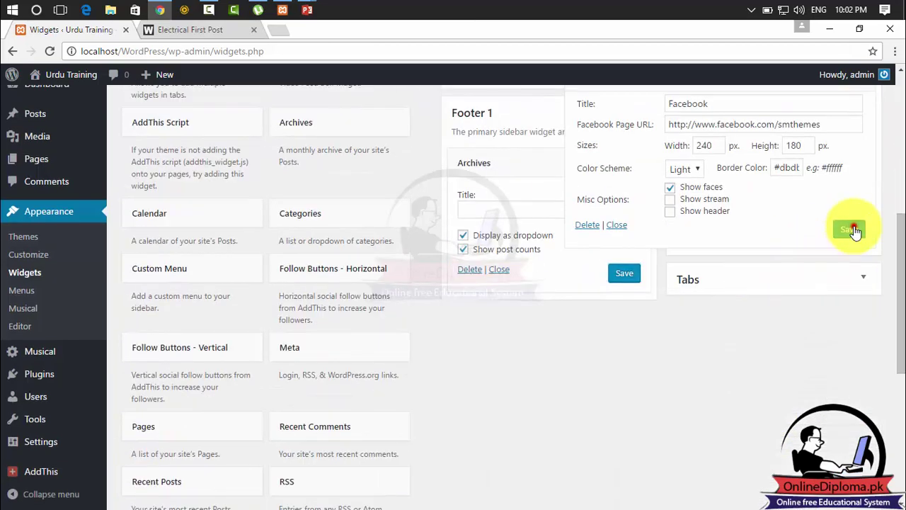
left_click(847, 228)
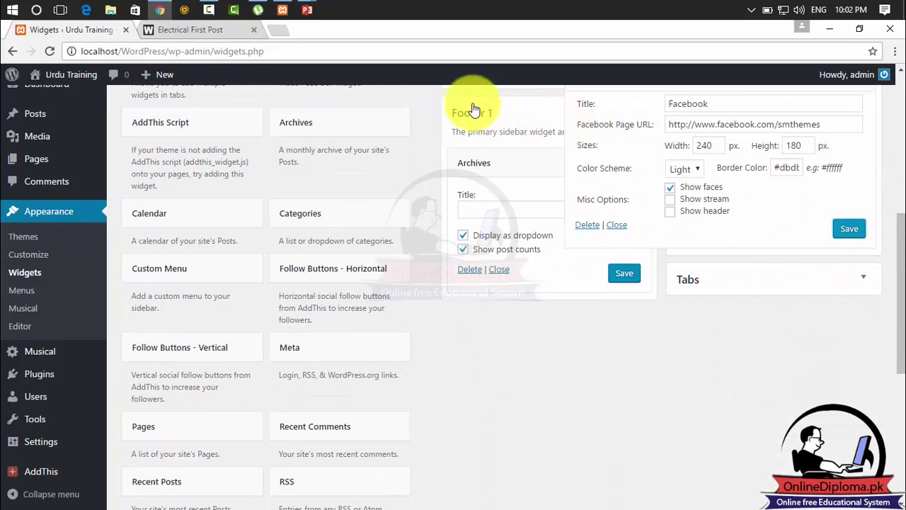
Step: Reload the site page and check how the Archives dropdown and the Facebook box appear in the footer
left_click(220, 29)
left_click(51, 51)
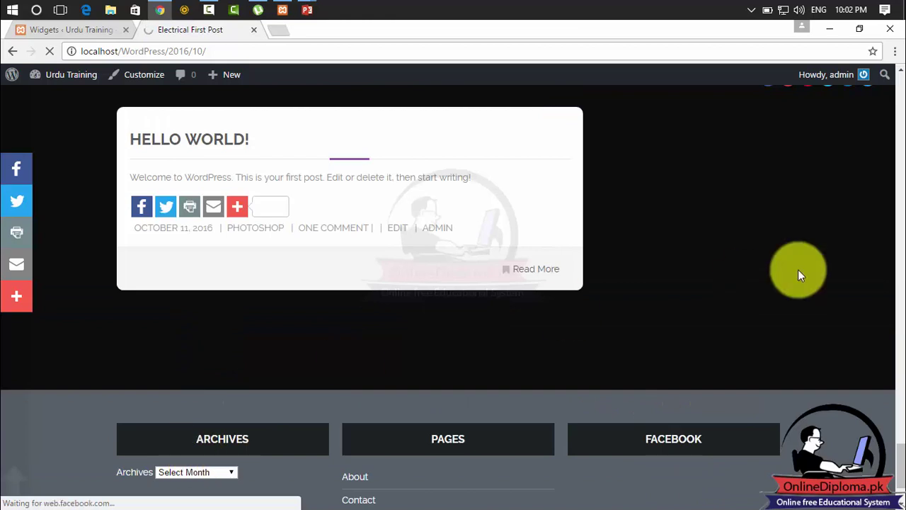
scroll(904, 463, "down", 2)
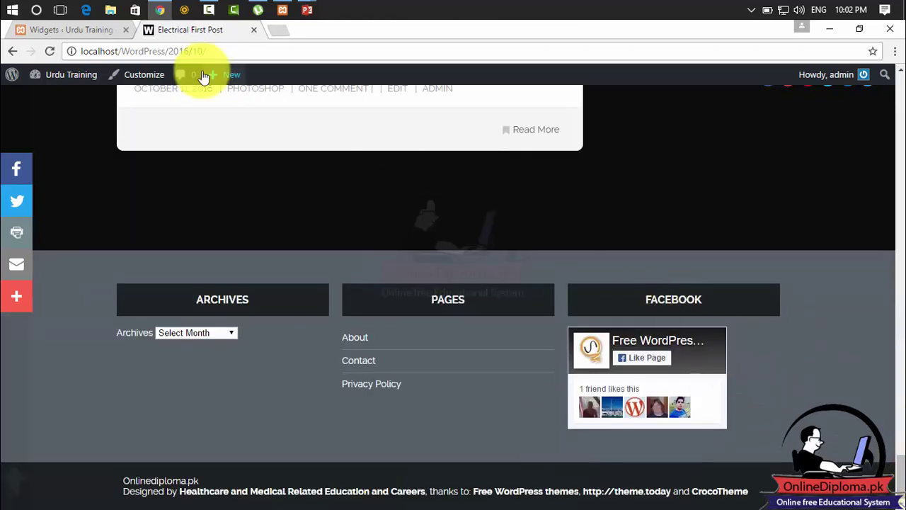
Step: Open the placement choices of the available Calendar widget and collapse the Facebook Like Box widget in Footer 3
left_click(62, 30)
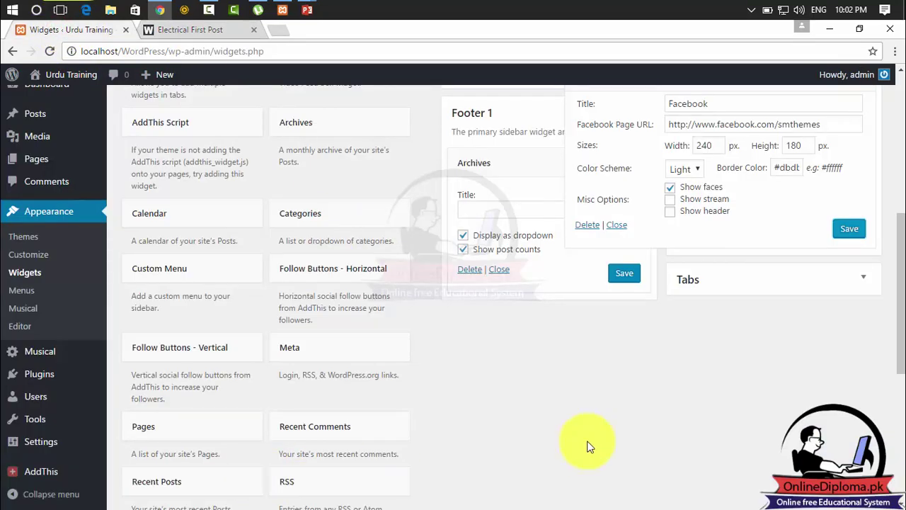
left_click_drag(899, 322, 846, 275)
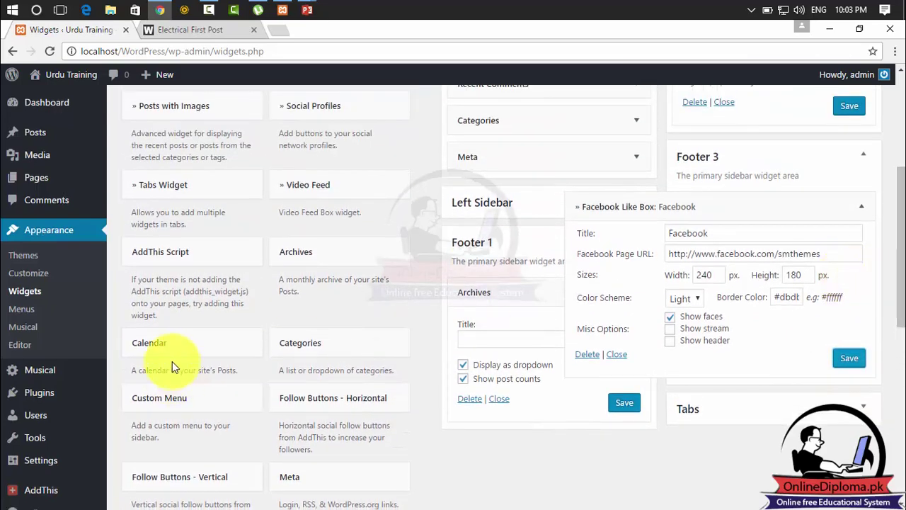
left_click(171, 346)
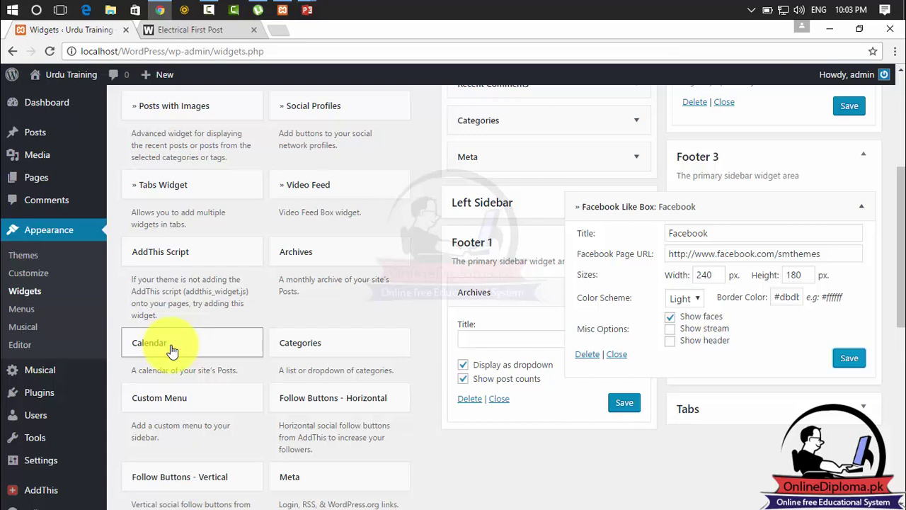
left_click(164, 357)
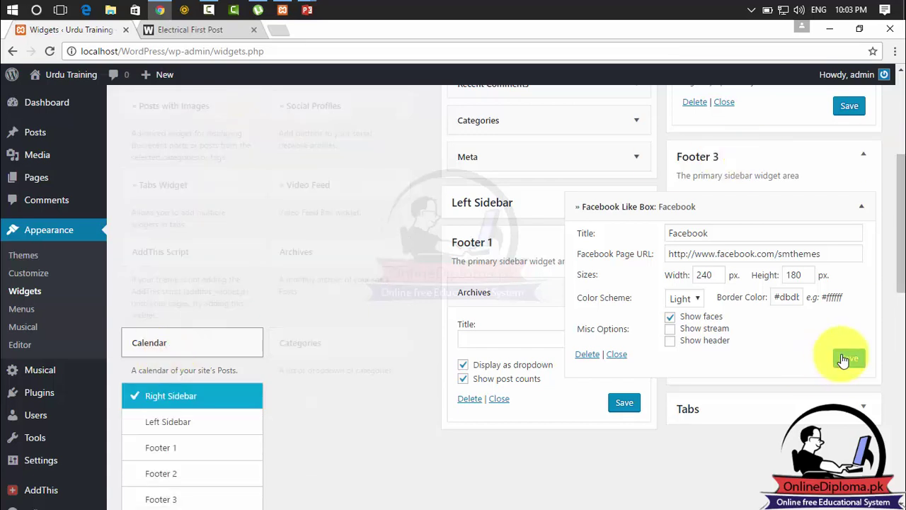
left_click(618, 356)
Step: Add a Calendar widget above Archives in Footer 1, save, and check the footer on the site
mouse_move(901, 248)
left_mouse_down()
mouse_move(900, 200)
mouse_move(900, 244)
left_mouse_up()
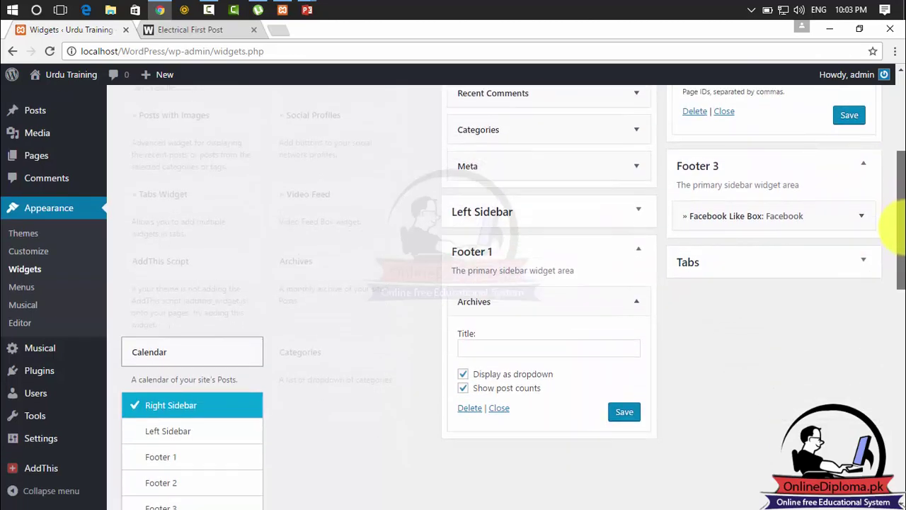
left_click(173, 355)
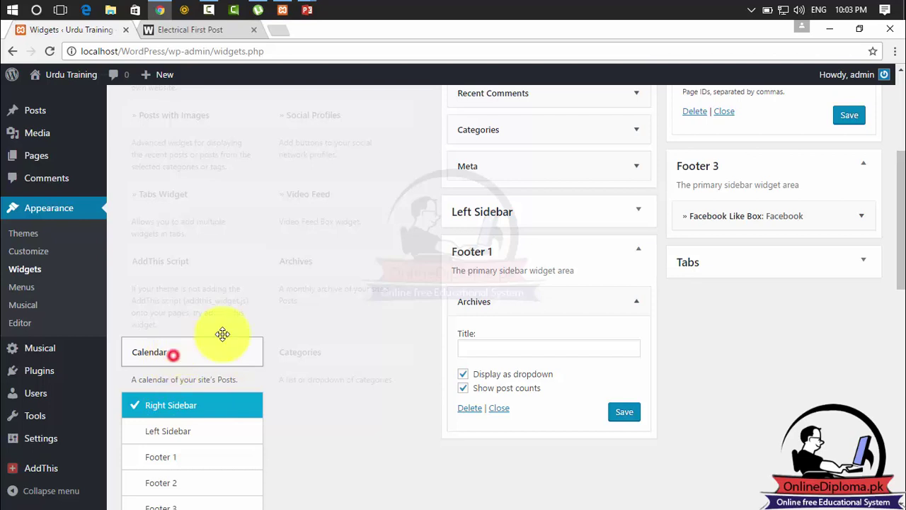
left_click_drag(222, 334, 507, 387)
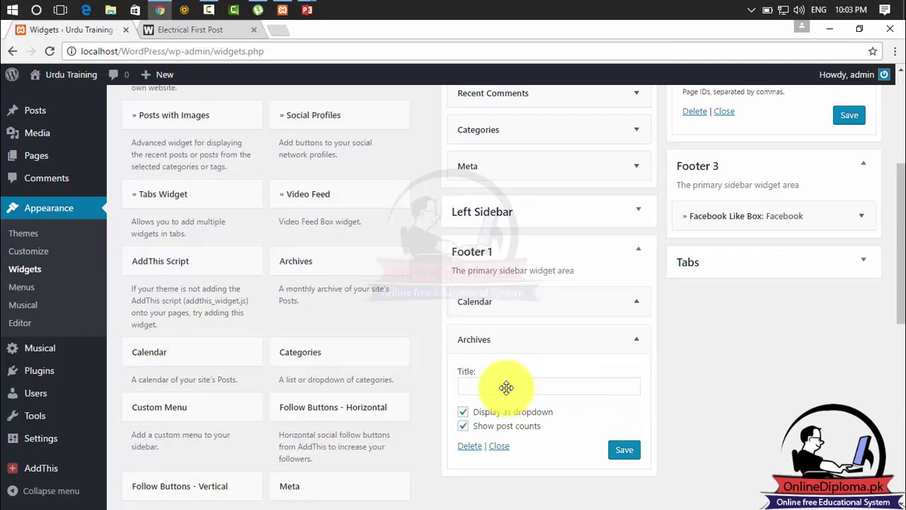
left_click_drag(897, 204, 898, 229)
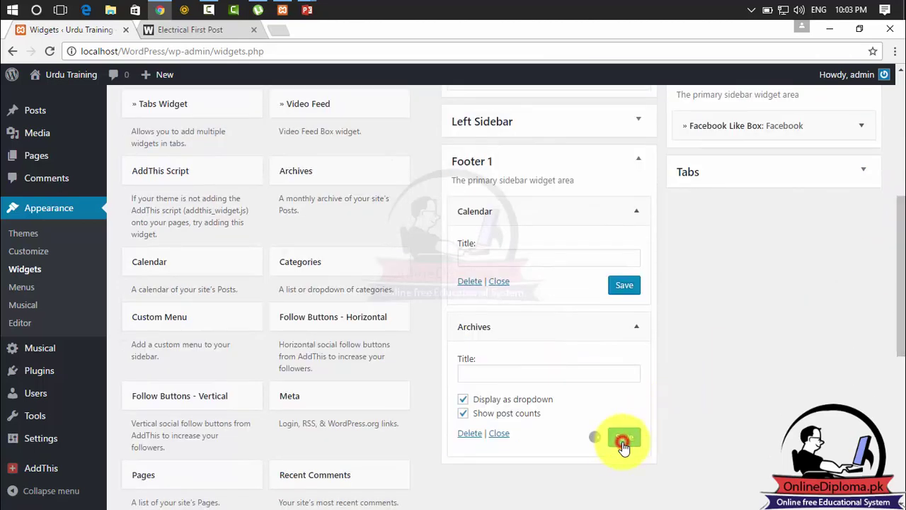
left_click(163, 32)
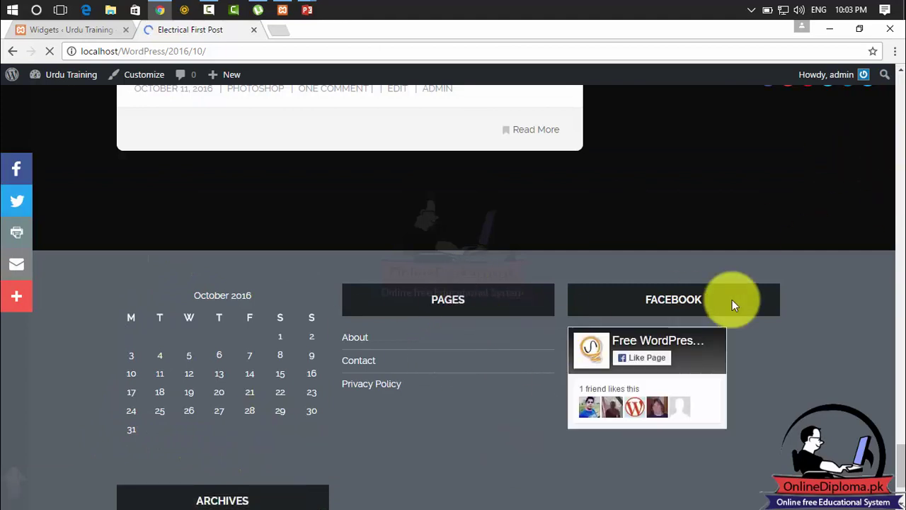
Step: Move the Archives widget from Footer 1 to Footer 2, below the Pages widget
left_click(83, 37)
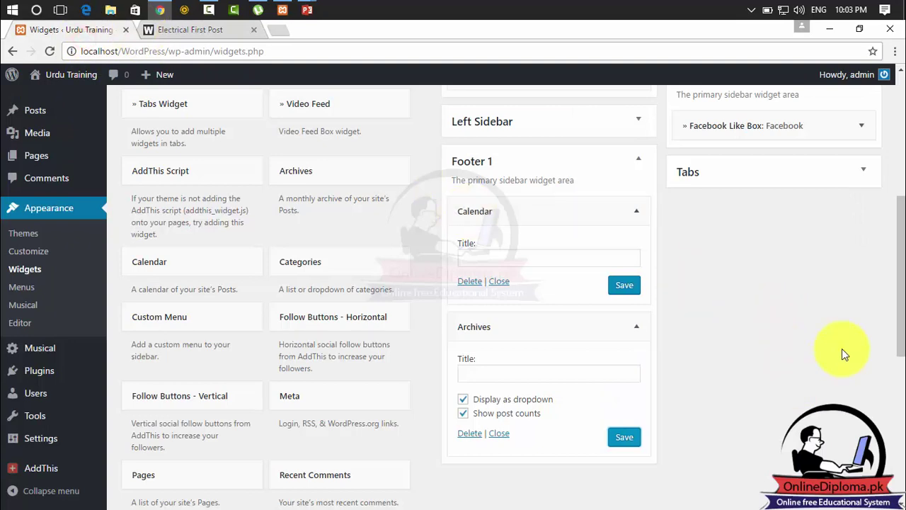
left_click_drag(903, 322, 886, 300)
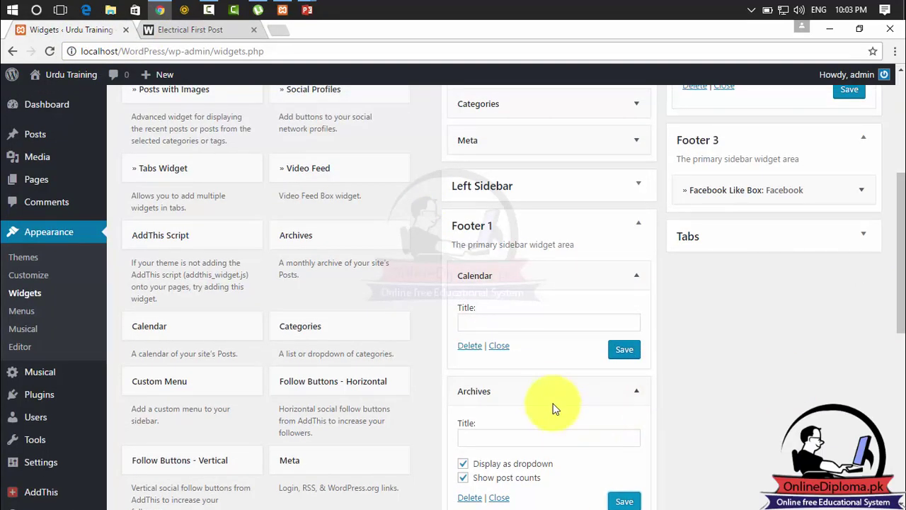
left_click_drag(542, 391, 766, 111)
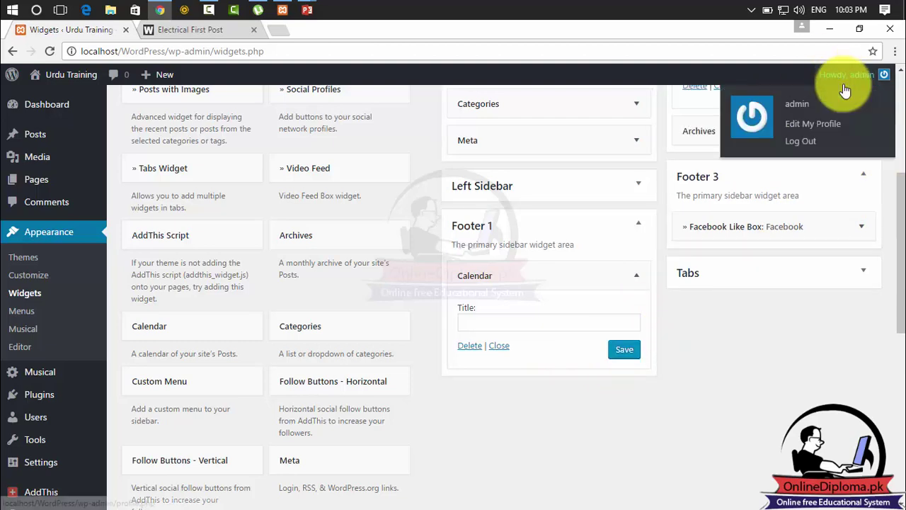
Step: Save the Pages widget and the Archives widget in Footer 2
scroll(850, 298, "up", 3)
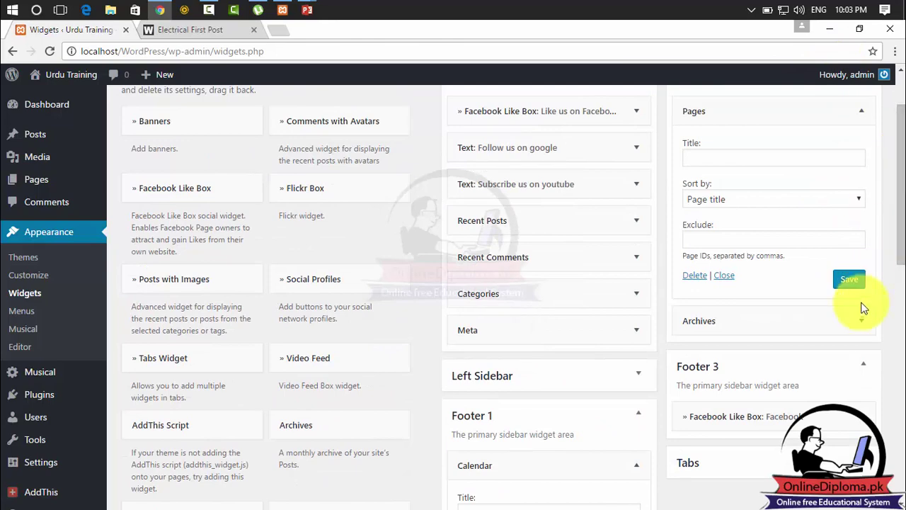
left_click(851, 281)
scroll(872, 282, "down", 2)
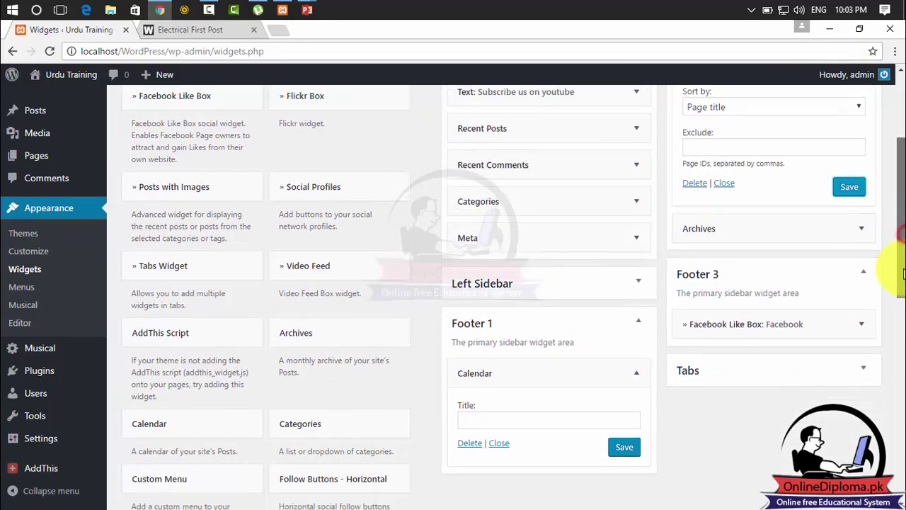
left_click(862, 226)
left_click(847, 331)
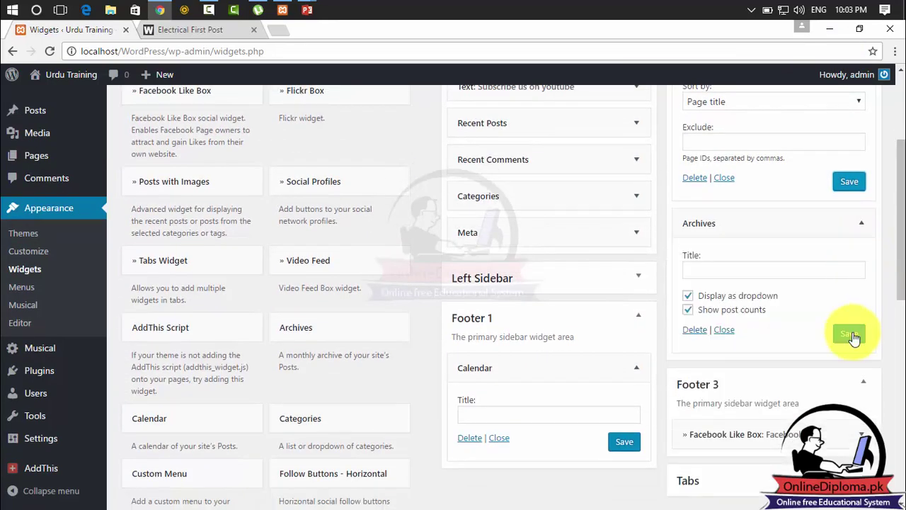
Step: Reload the site page and check the placement of the Calendar, Pages, Archives and Facebook widgets in the footer
left_click(213, 31)
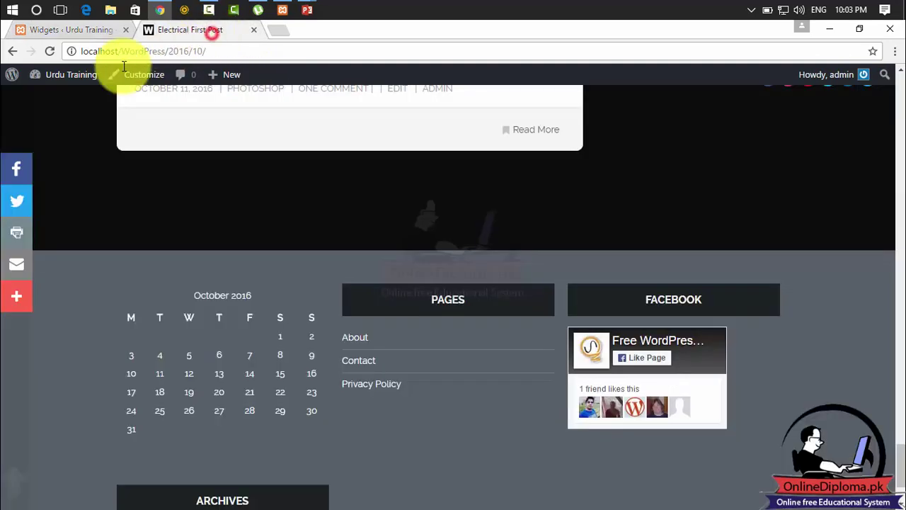
left_click(46, 56)
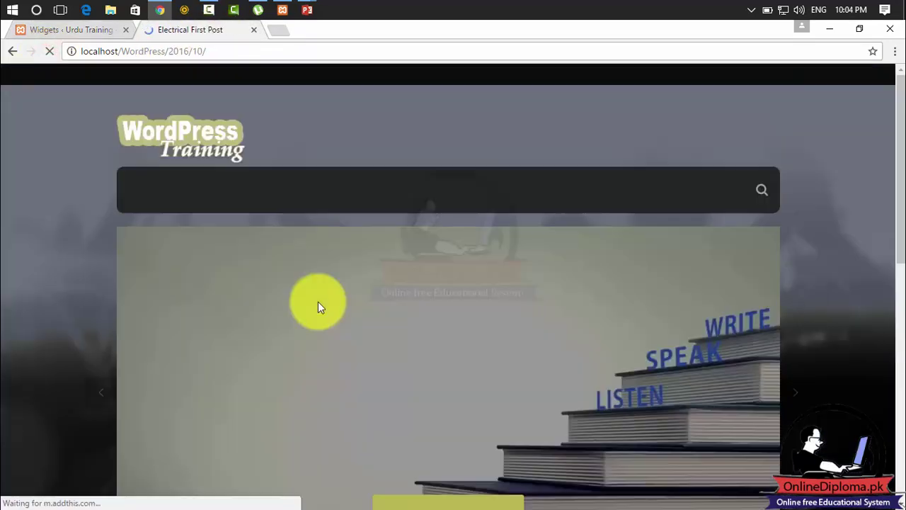
scroll(870, 337, "down", 20)
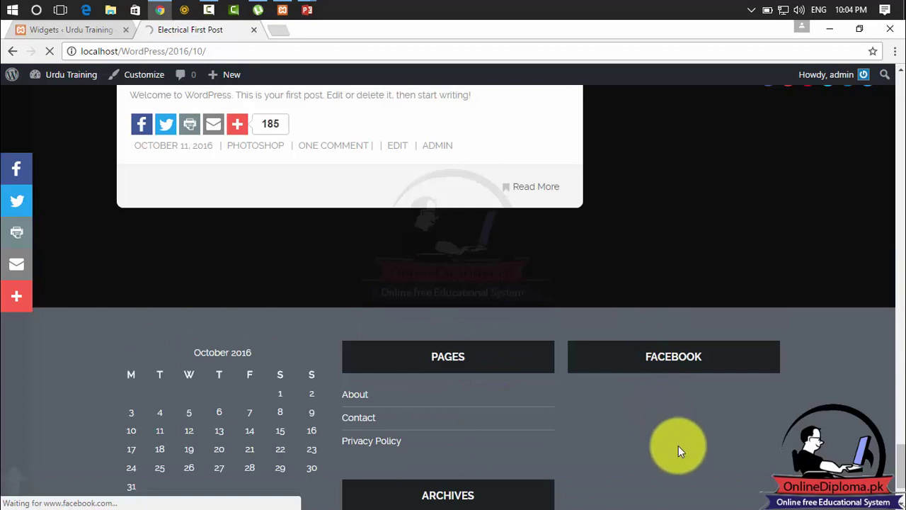
scroll(893, 443, "down", 3)
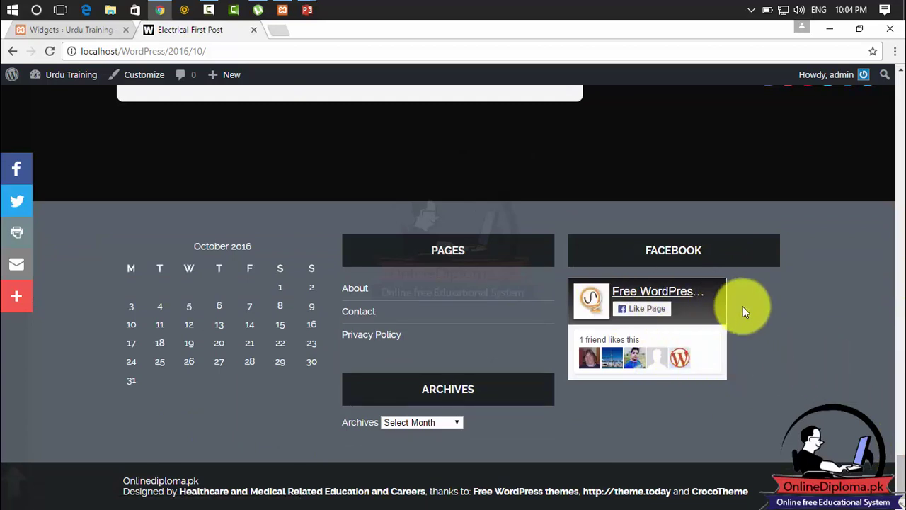
Step: Set the Footer 3 Facebook Like Box to a width of 300 px and a height of 250 px, and save
left_click(75, 33)
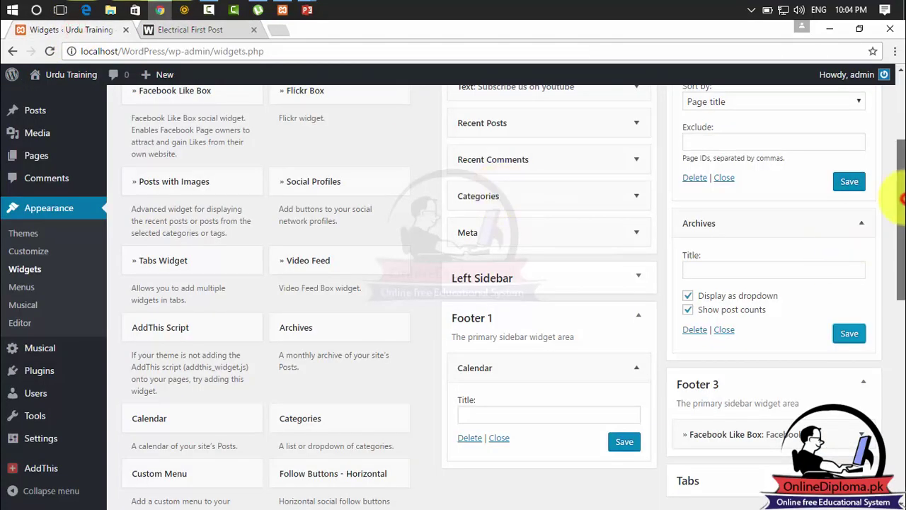
left_click_drag(903, 199, 897, 248)
left_click(867, 312)
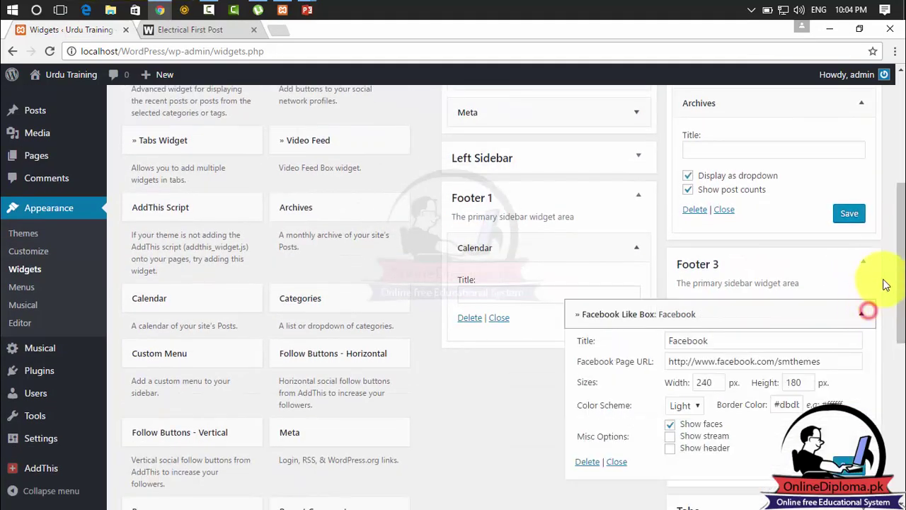
scroll(885, 283, "down", 3)
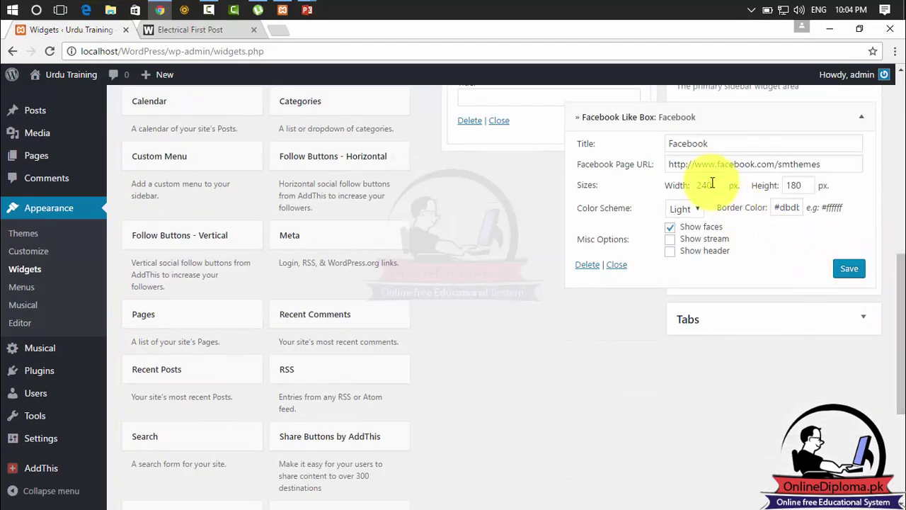
left_click_drag(710, 185, 678, 186)
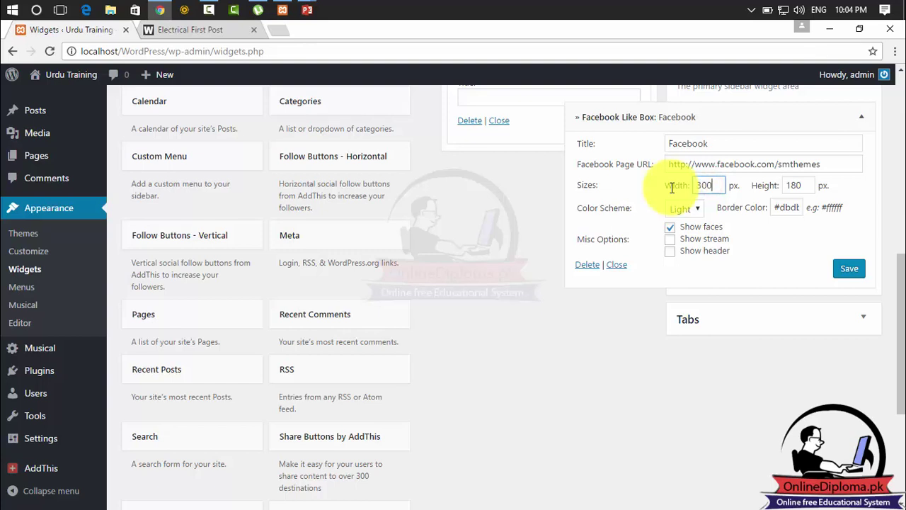
double_click(796, 186)
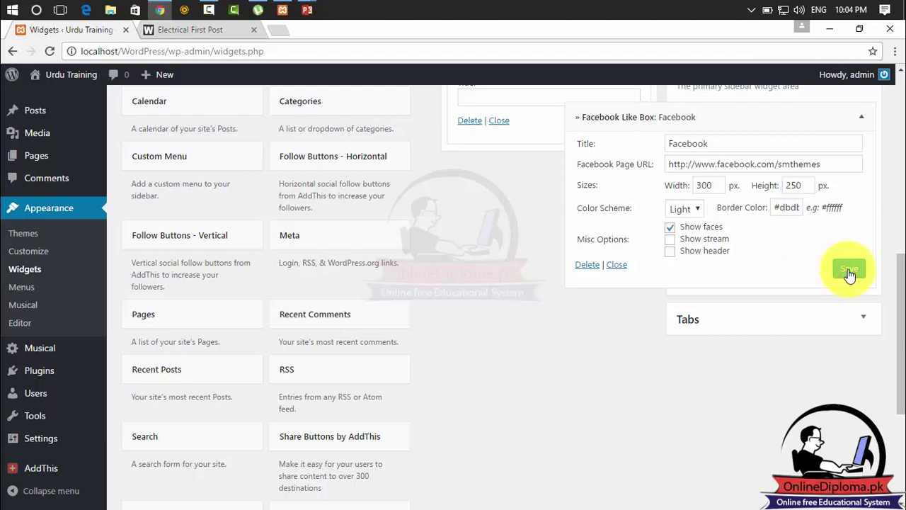
Step: Reload the site page and check the size of the Facebook box in the footer
left_click(223, 30)
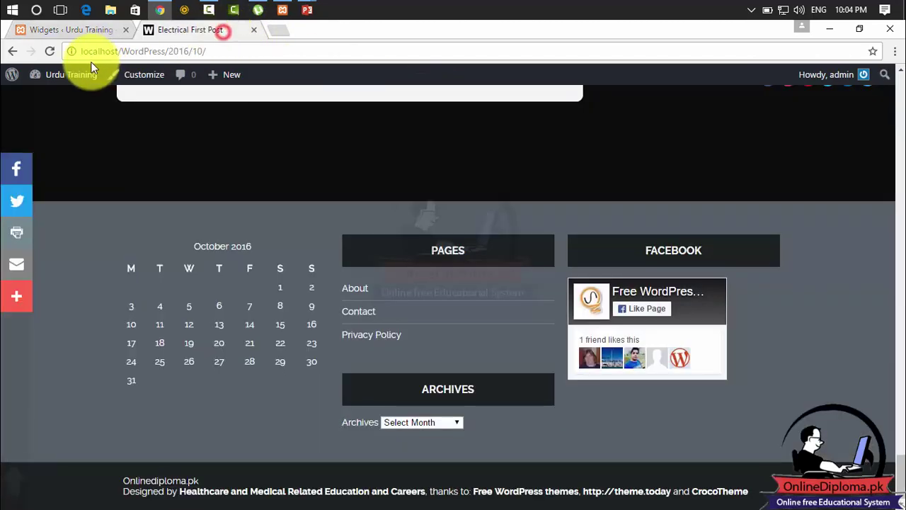
left_click(51, 52)
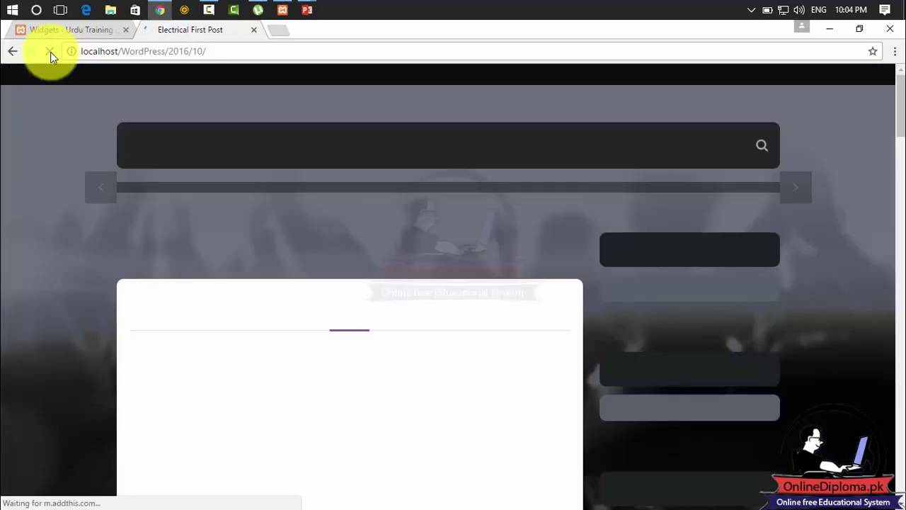
left_click_drag(896, 89, 895, 489)
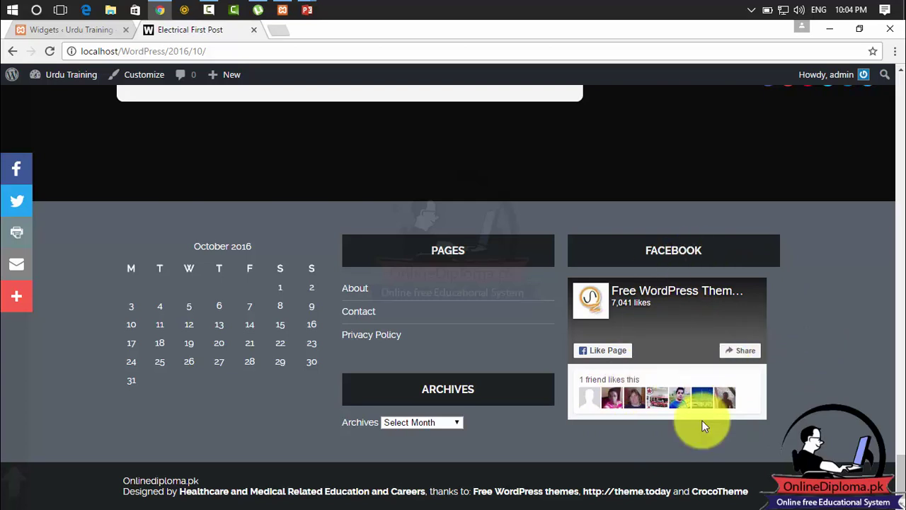
left_click(94, 31)
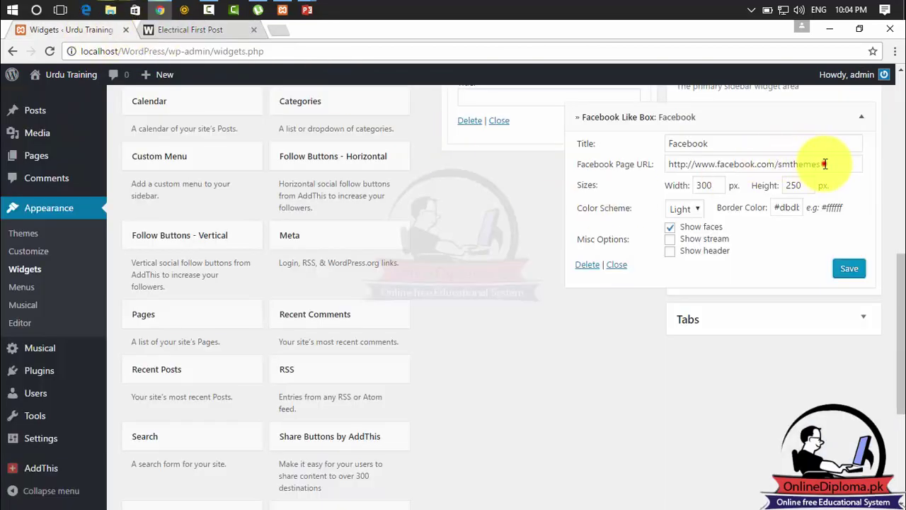
left_click_drag(825, 164, 779, 164)
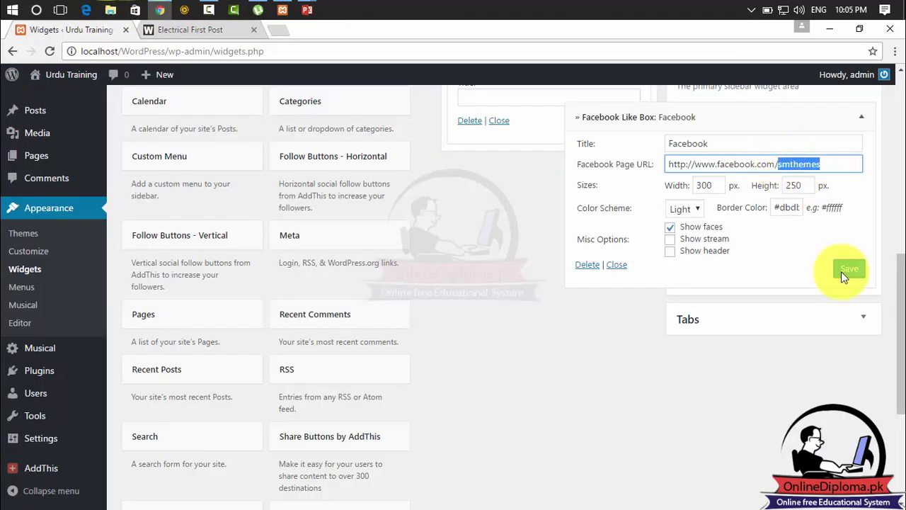
type("onlinedip")
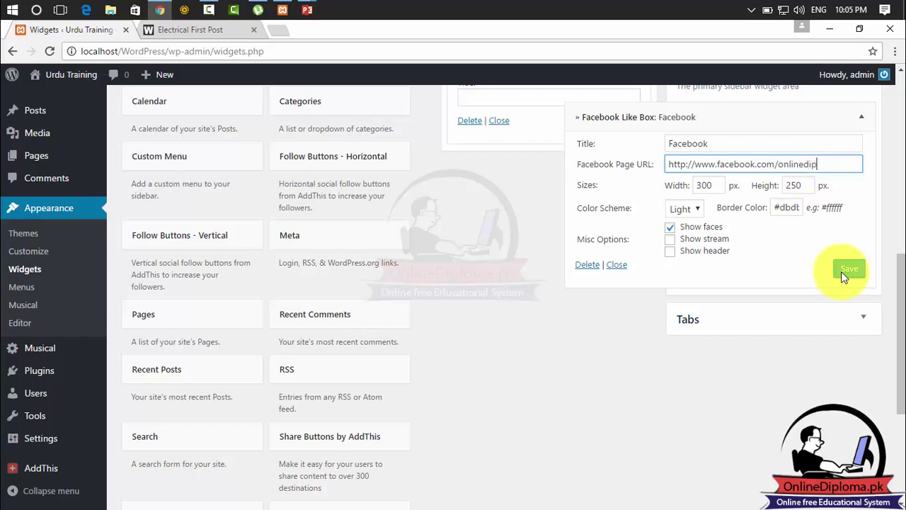
type("loma.pk")
left_click(851, 272)
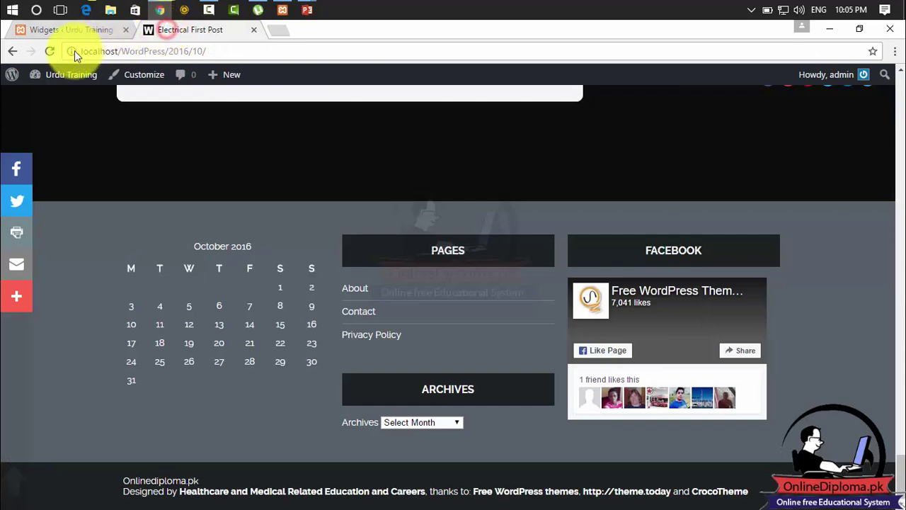
Step: Reload the site page and check which Facebook page the footer box displays
left_click(49, 51)
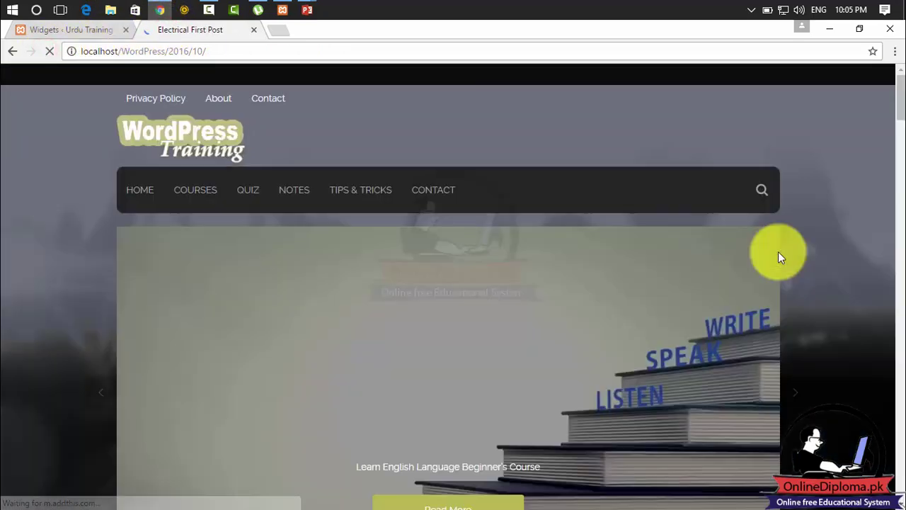
left_click_drag(898, 89, 899, 478)
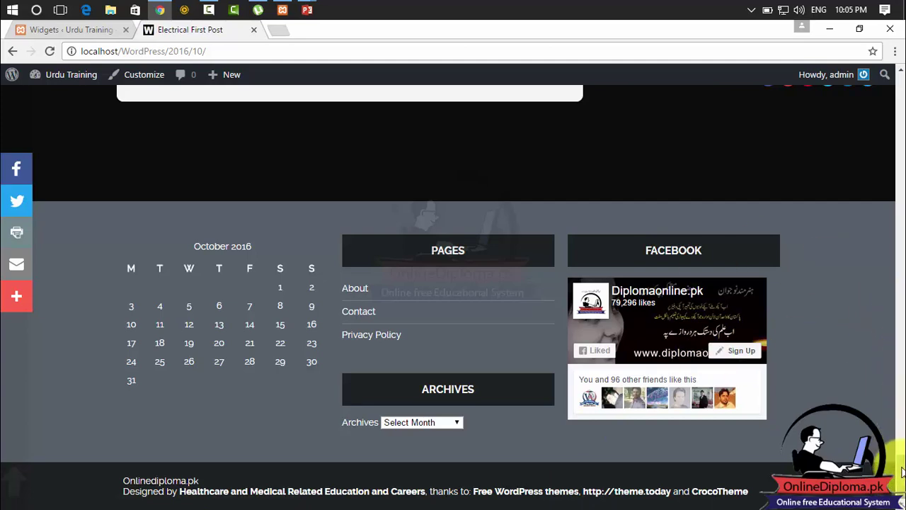
left_click_drag(901, 470, 870, 368)
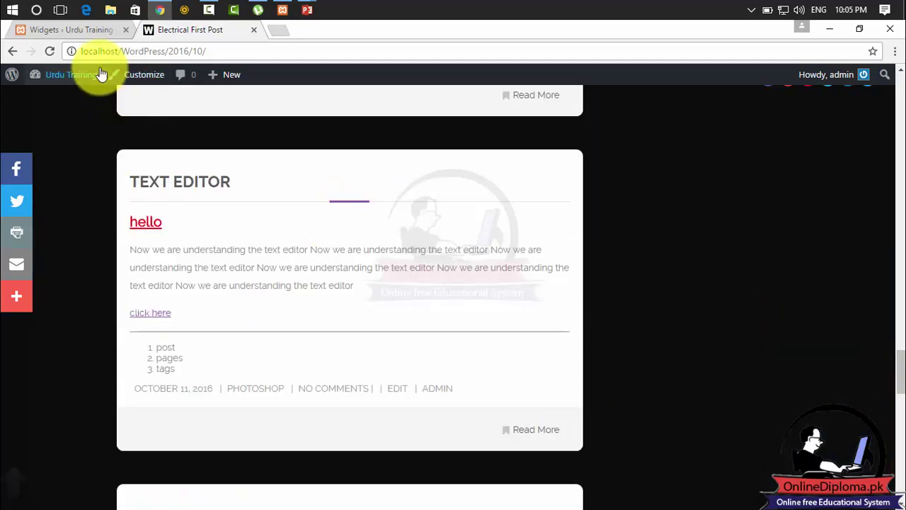
Step: Set the Facebook Like Box width to 320 px, enable its Show header option, and save the widget
left_click(90, 33)
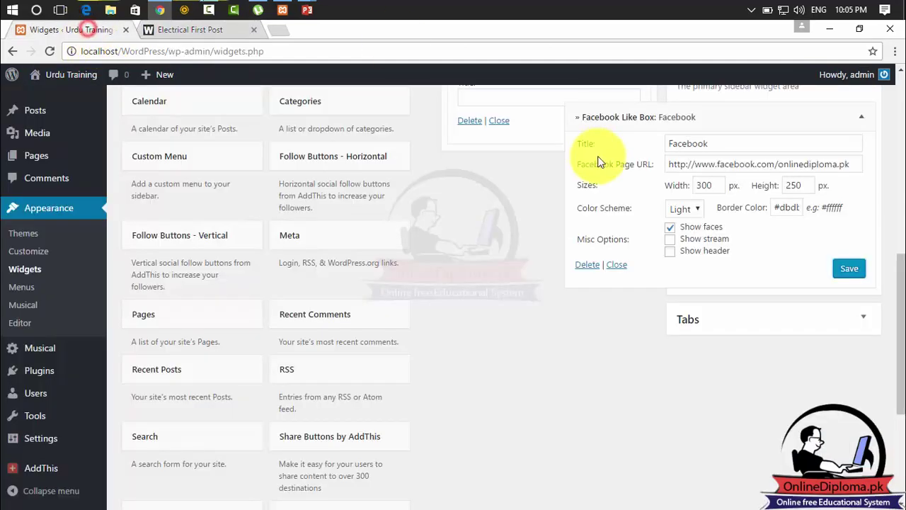
left_click(706, 186)
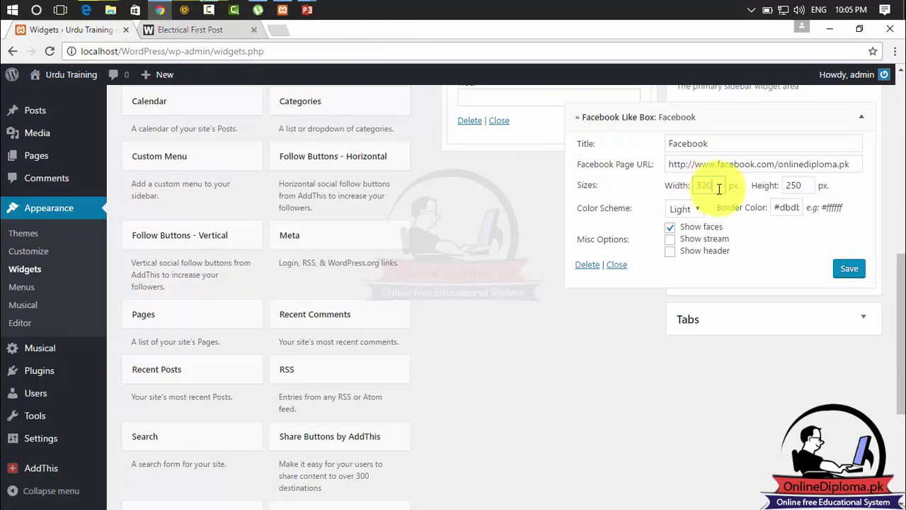
left_click(852, 269)
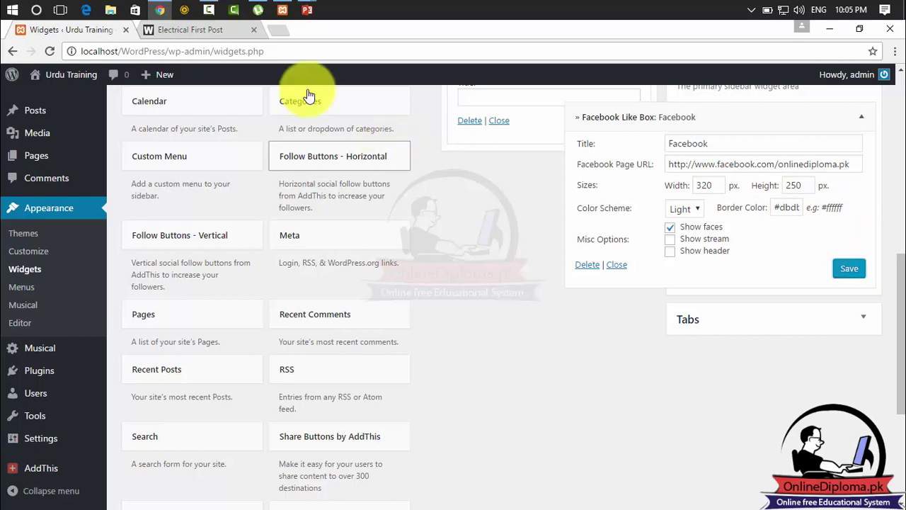
left_click(191, 29)
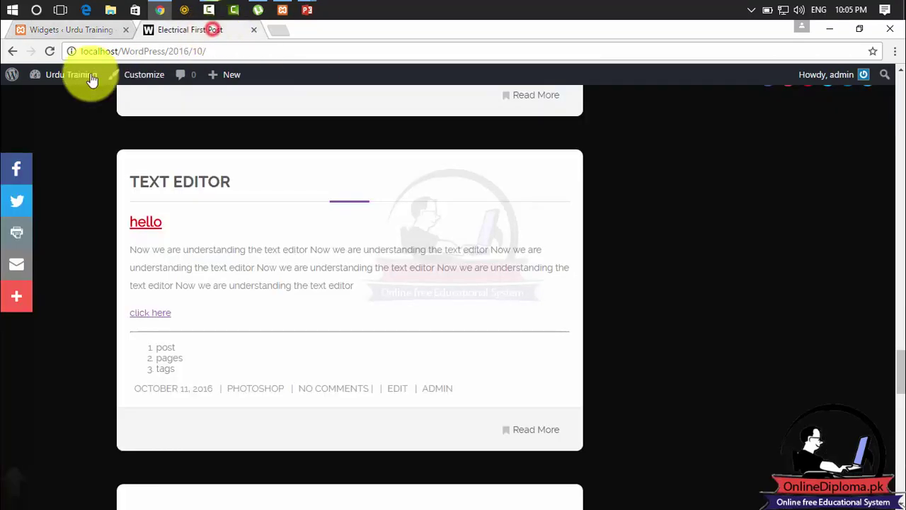
left_click(107, 30)
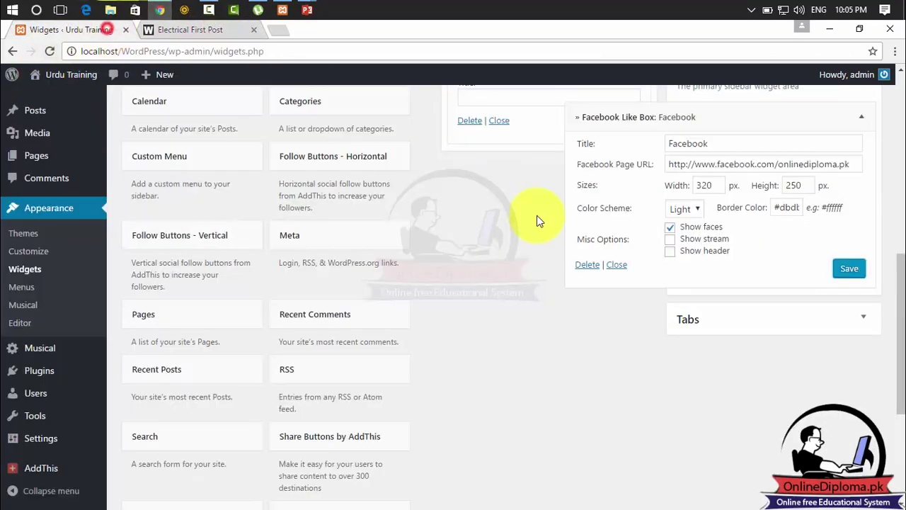
left_click(669, 251)
left_click(842, 267)
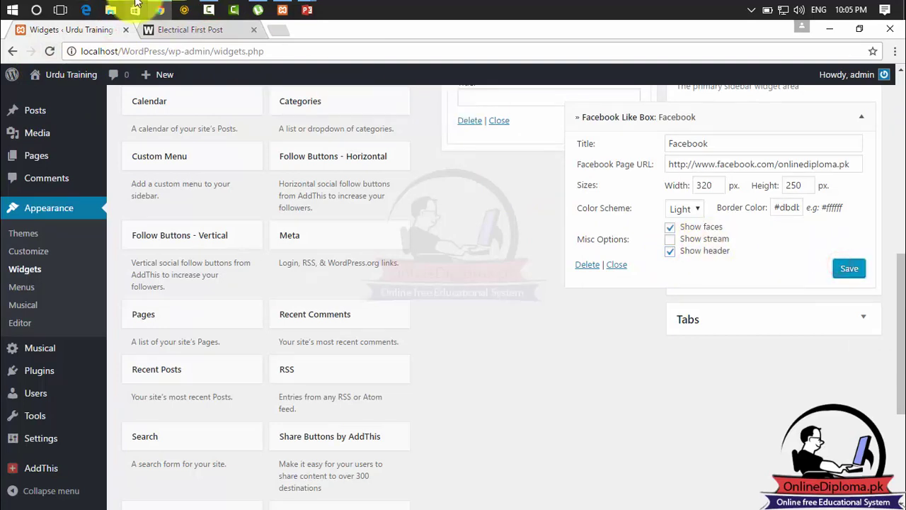
Step: Reload the site page, check the Facebook box with its new width and header setting, and return to the page's beginning
left_click(173, 29)
left_click(49, 52)
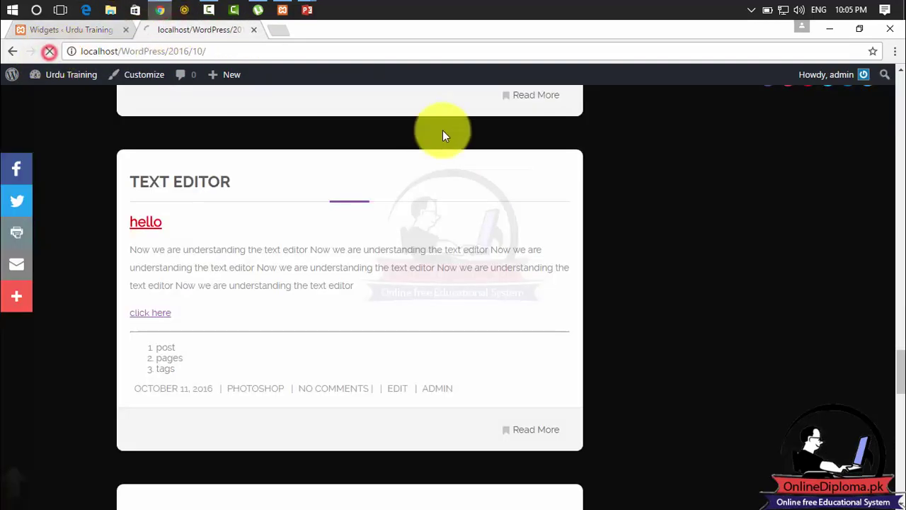
left_click(899, 381)
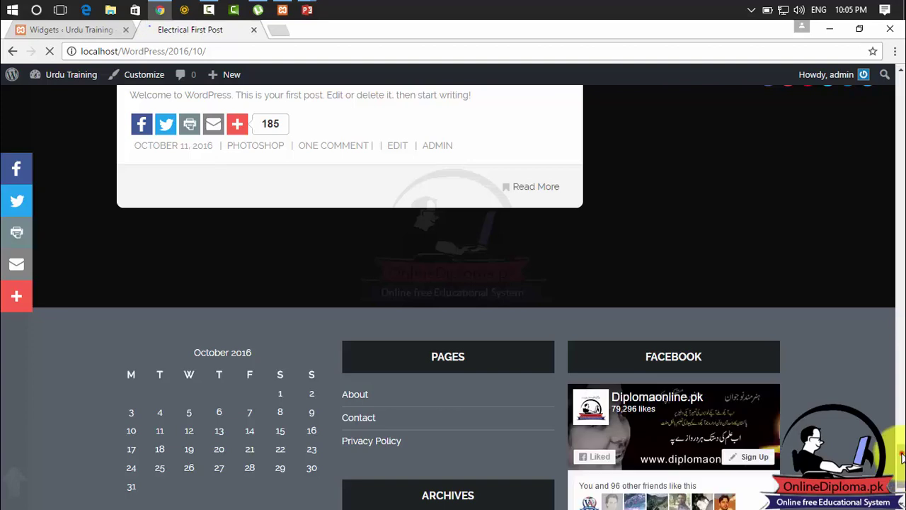
scroll(902, 457, "down", 3)
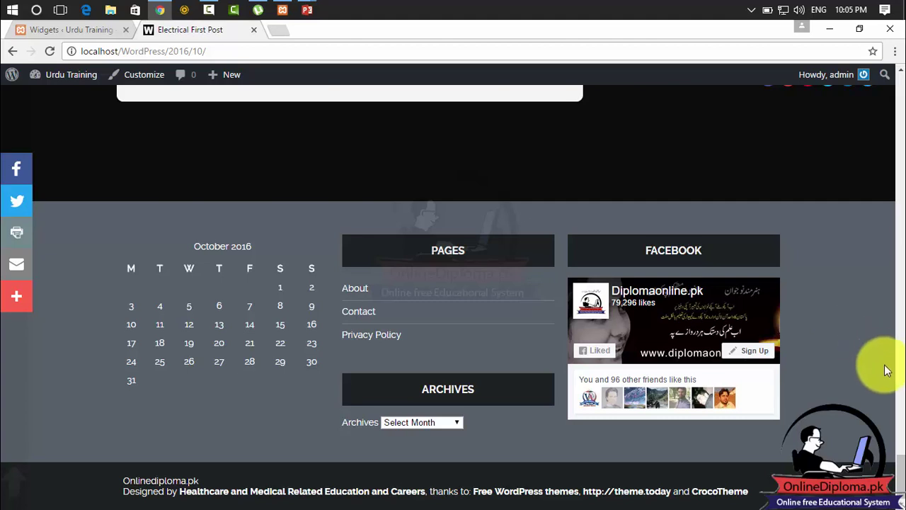
left_click_drag(901, 464, 893, 80)
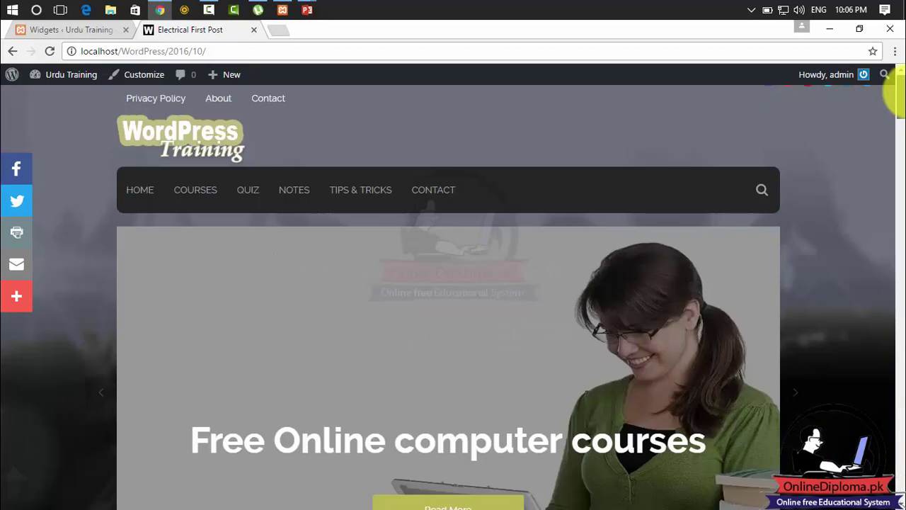